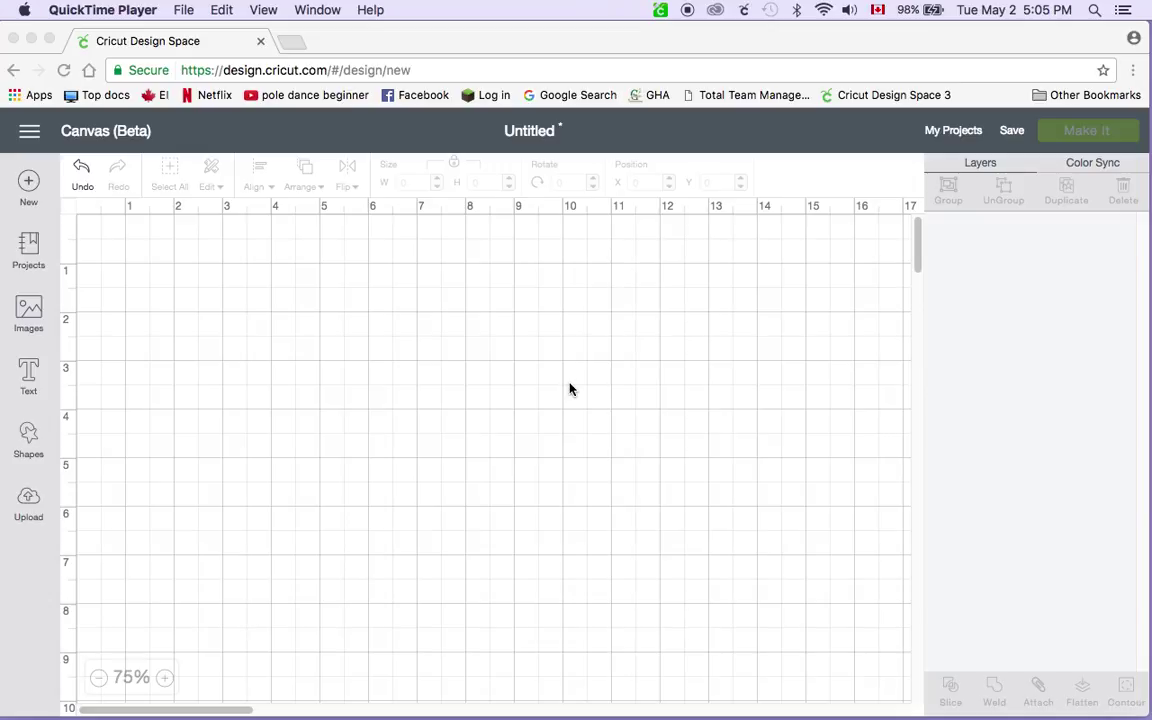
Insert the Vaporeon Pokemon image from the image library onto the canvas.
{"action": "left_click", "coordinate": [30, 320]}
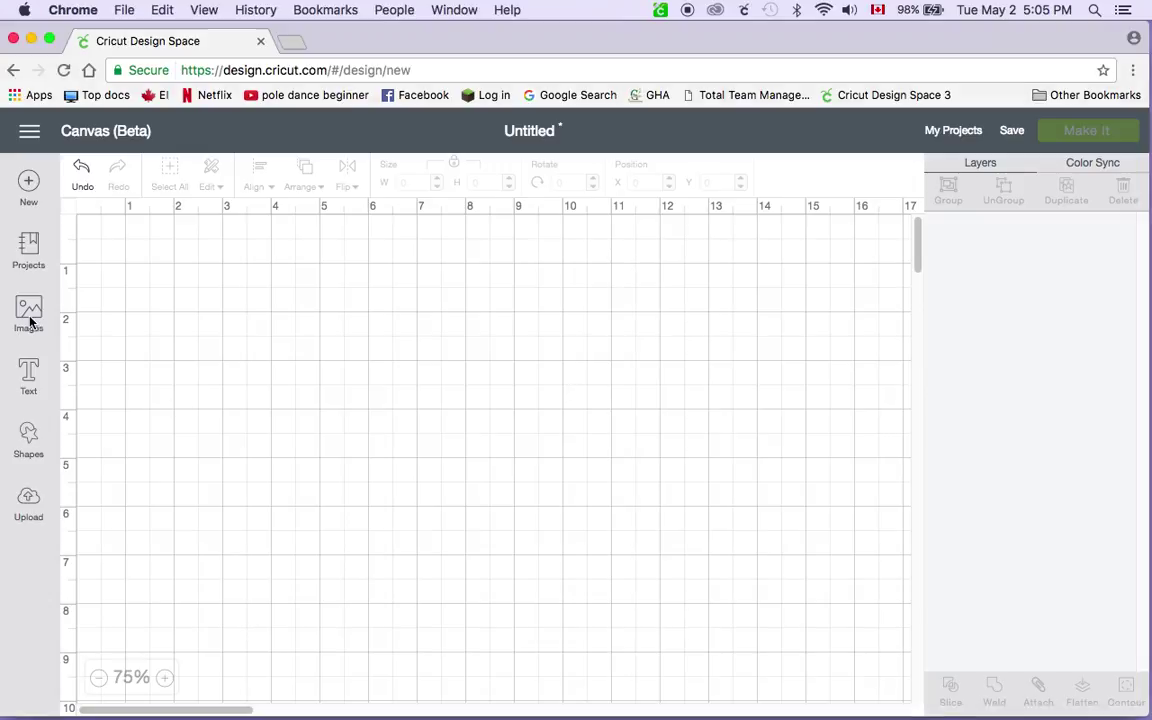
{"action": "left_click", "coordinate": [30, 318]}
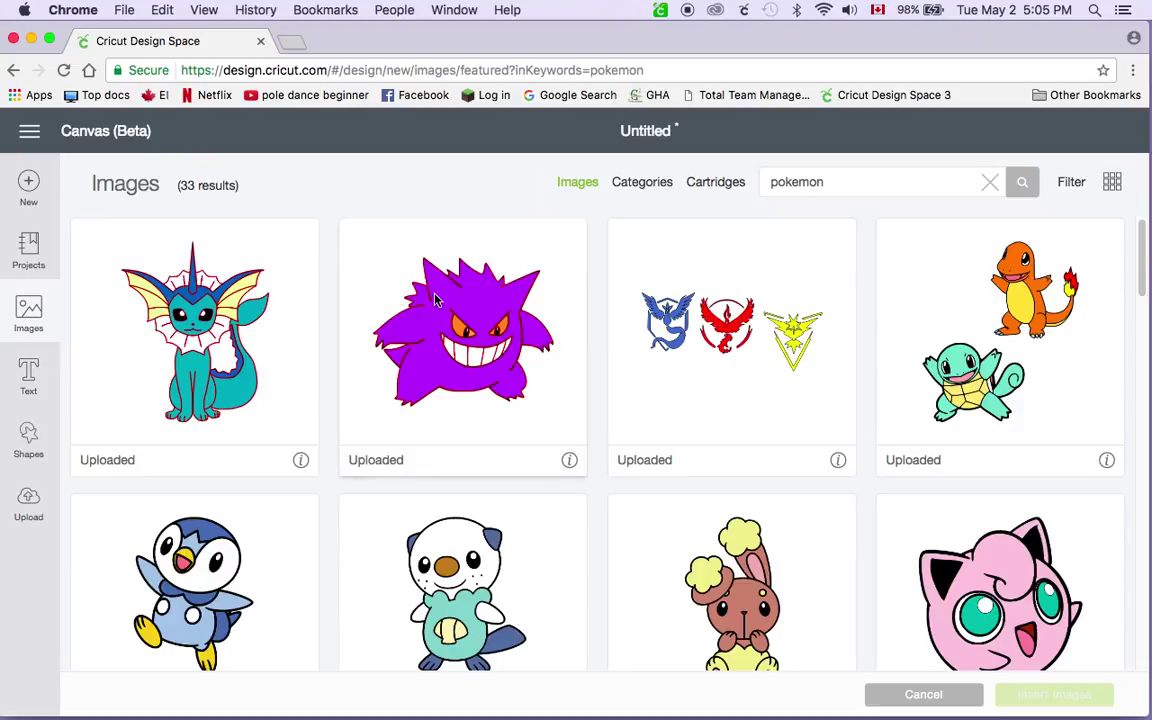
{"action": "left_click", "coordinate": [268, 300]}
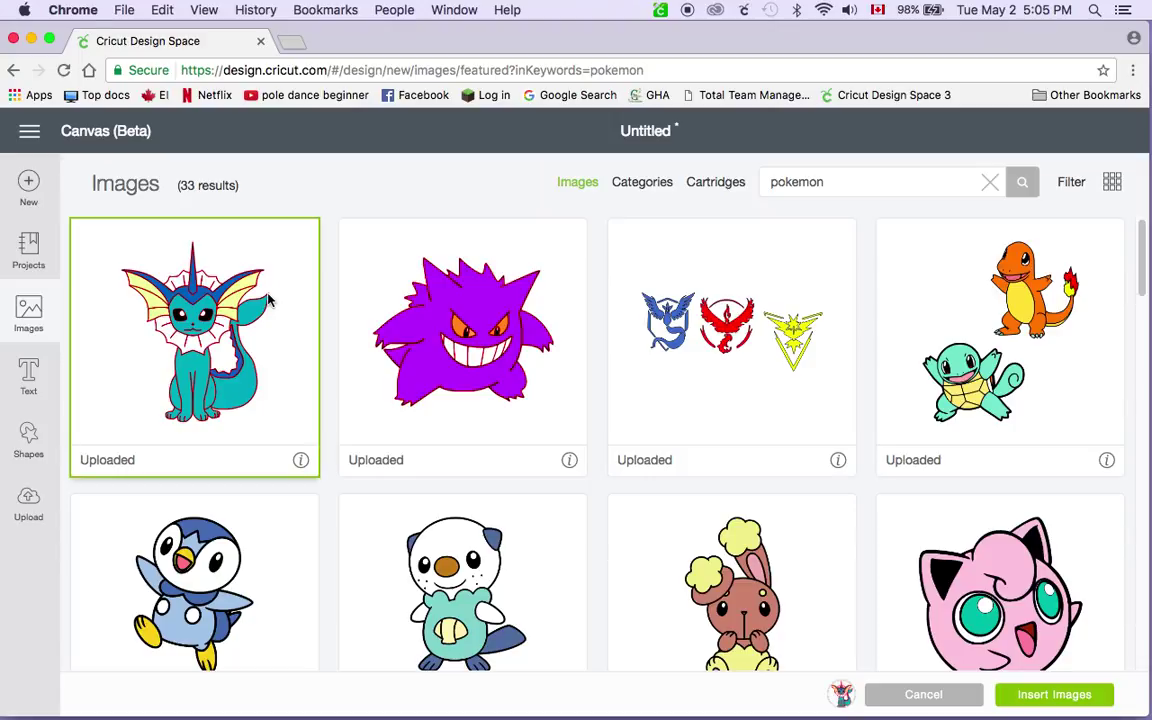
{"action": "left_click", "coordinate": [1055, 695]}
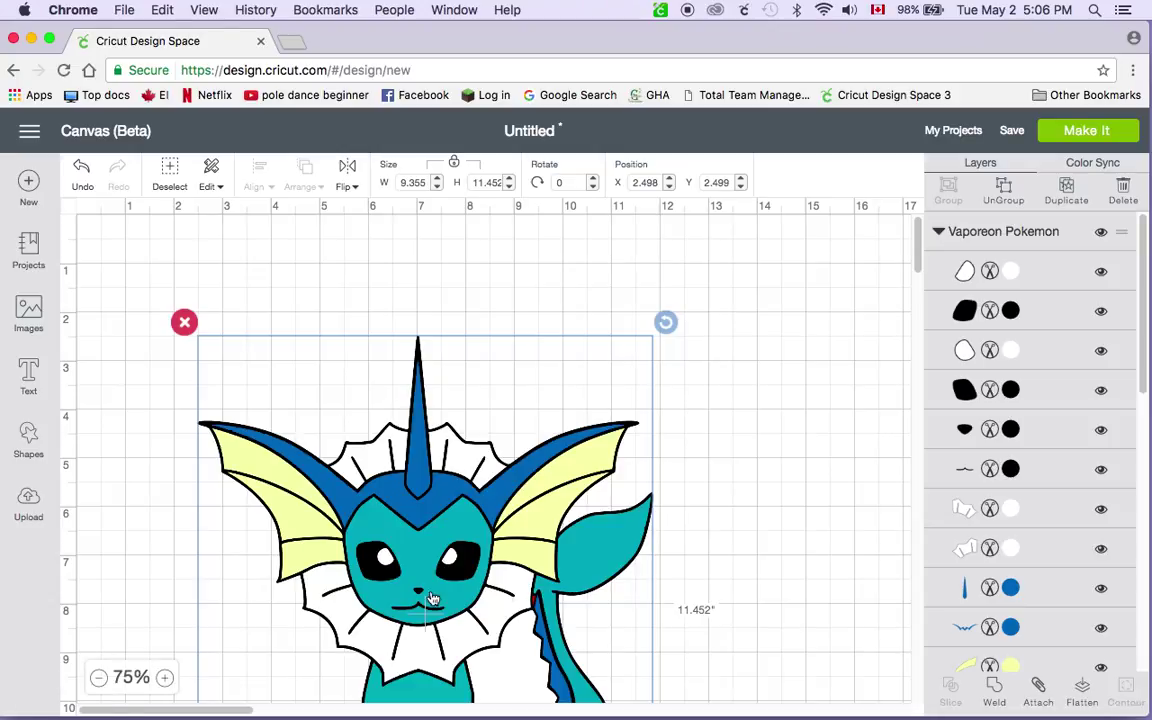
Zoom to 50%, shrink Vaporeon to about 6.905 × 8.452 in, and send it to the mat preview.
{"action": "left_click", "coordinate": [97, 679]}
{"action": "left_click_drag", "start_coordinate": [474, 668], "coordinate": [391, 571]}
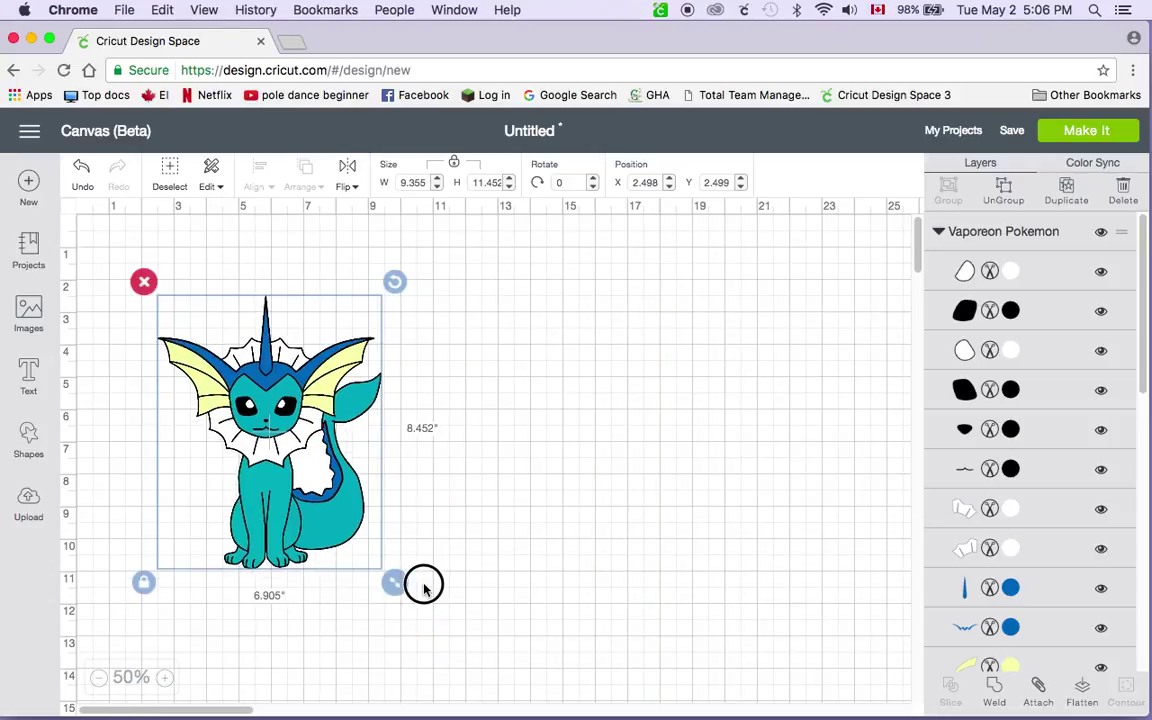
{"action": "left_click_drag", "start_coordinate": [330, 446], "coordinate": [313, 406]}
{"action": "left_click", "coordinate": [582, 345]}
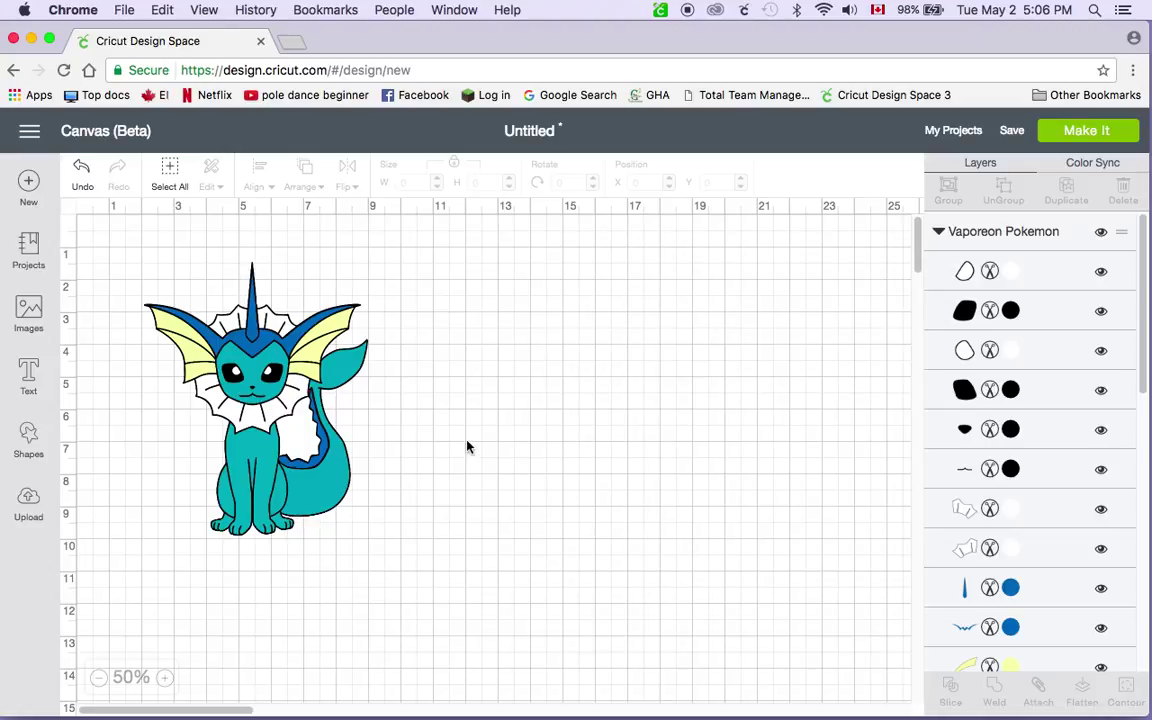
{"action": "left_click", "coordinate": [1096, 133]}
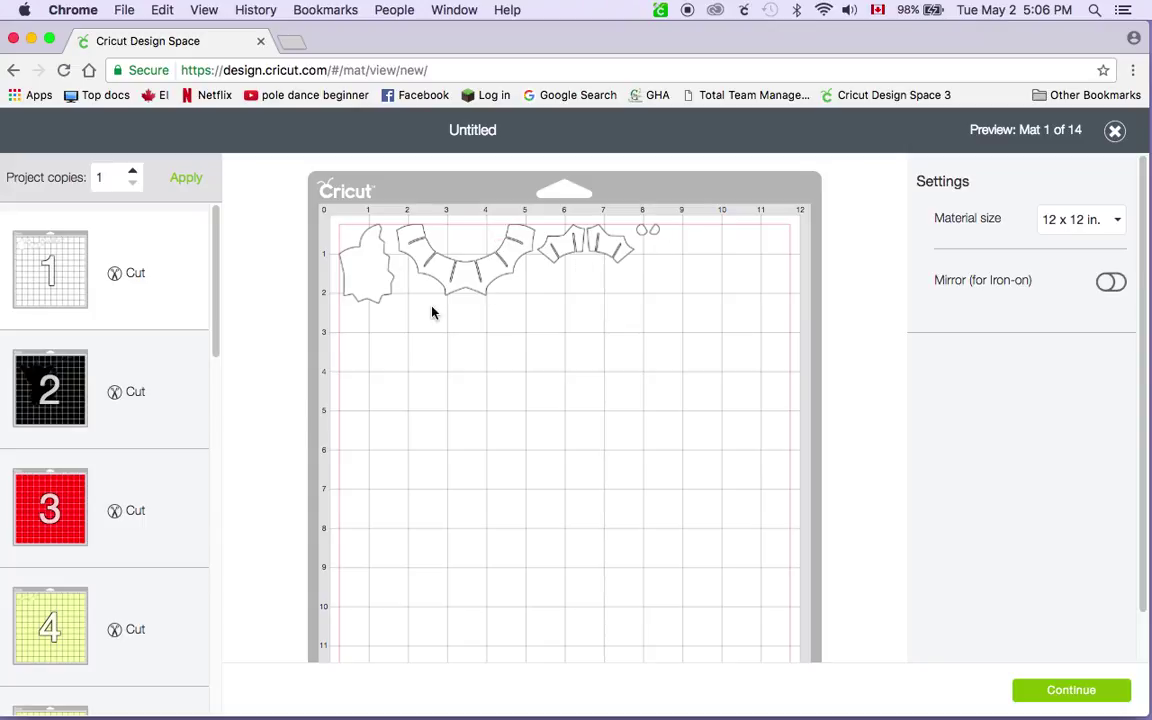
Preview mats 4, 5, 6 and 7, then step back through 6, 5 and 4.
{"action": "left_click", "coordinate": [148, 627]}
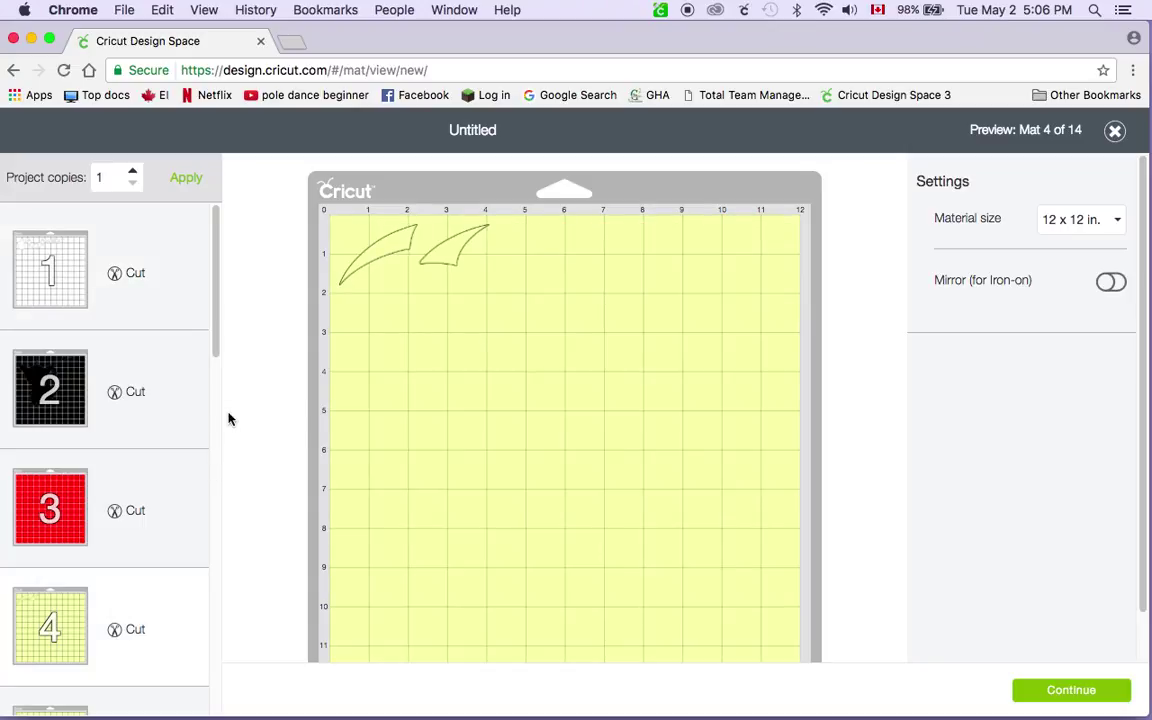
{"action": "left_click_drag", "start_coordinate": [219, 342], "coordinate": [216, 446]}
{"action": "left_click", "coordinate": [148, 470]}
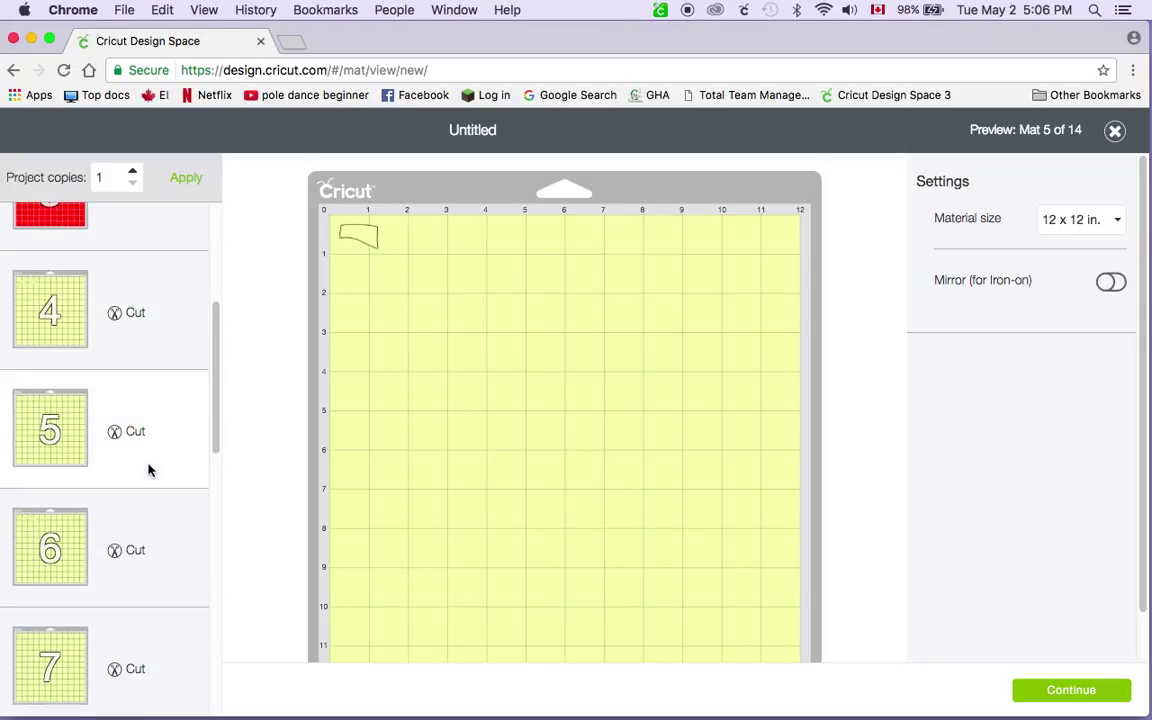
{"action": "left_click", "coordinate": [147, 543]}
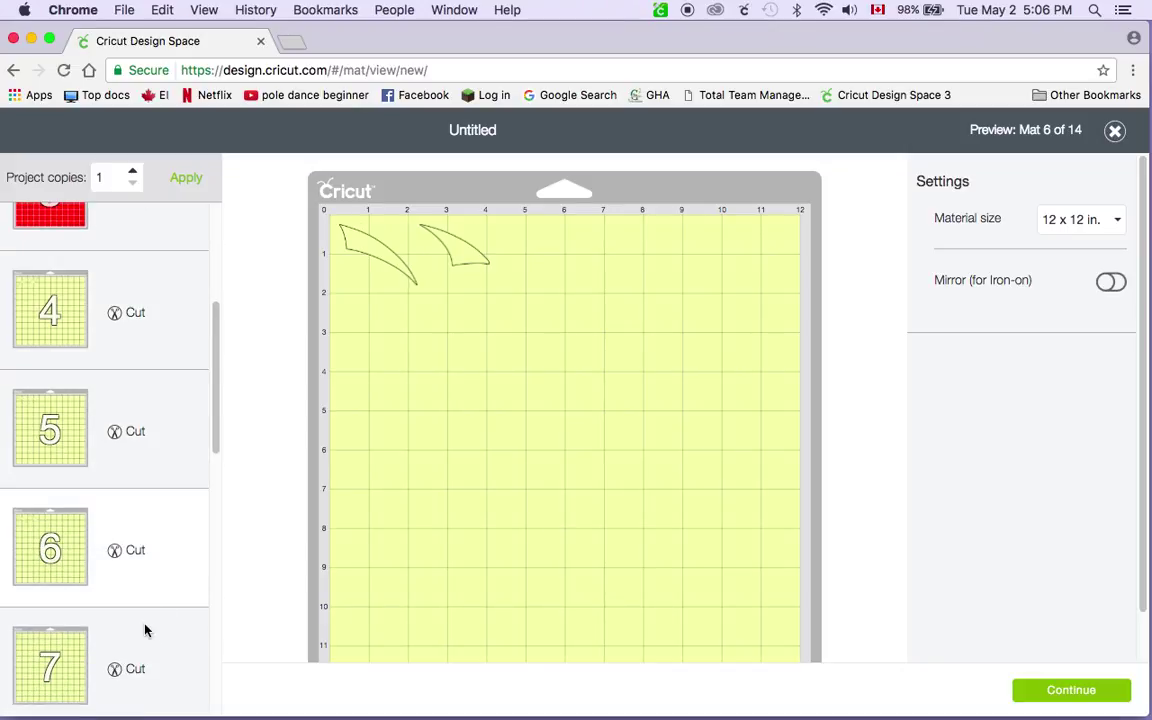
{"action": "left_click", "coordinate": [145, 630]}
{"action": "mouse_move", "coordinate": [216, 442]}
{"action": "left_mouse_down"}
{"action": "mouse_move", "coordinate": [202, 508]}
{"action": "mouse_move", "coordinate": [211, 445]}
{"action": "left_mouse_up"}
{"action": "left_click", "coordinate": [149, 509]}
{"action": "left_click", "coordinate": [149, 411]}
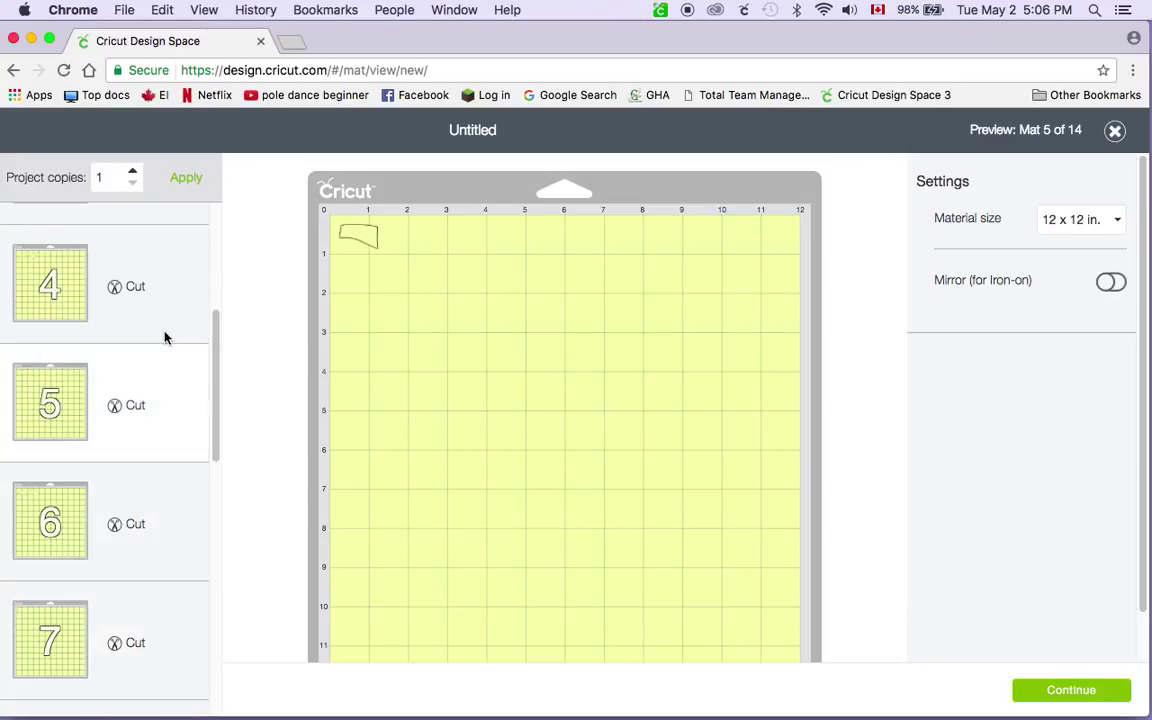
{"action": "left_click", "coordinate": [165, 337]}
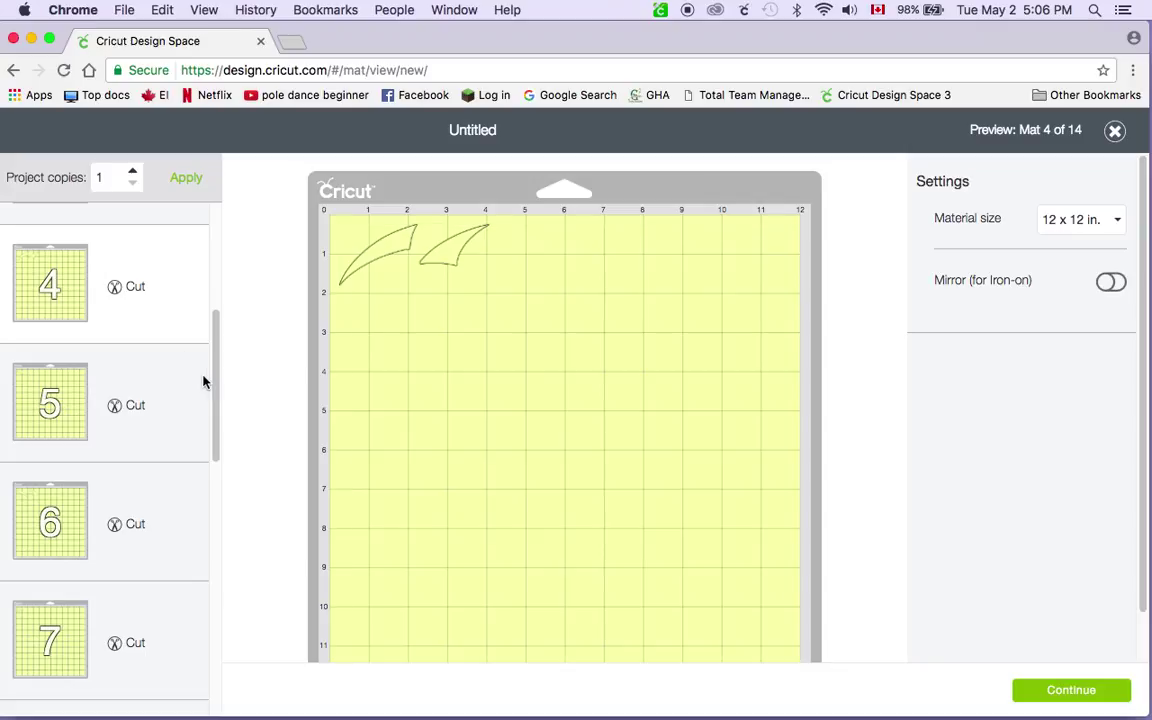
Preview mats 13 and 14, then close the mat preview.
{"action": "left_click_drag", "start_coordinate": [216, 391], "coordinate": [215, 660]}
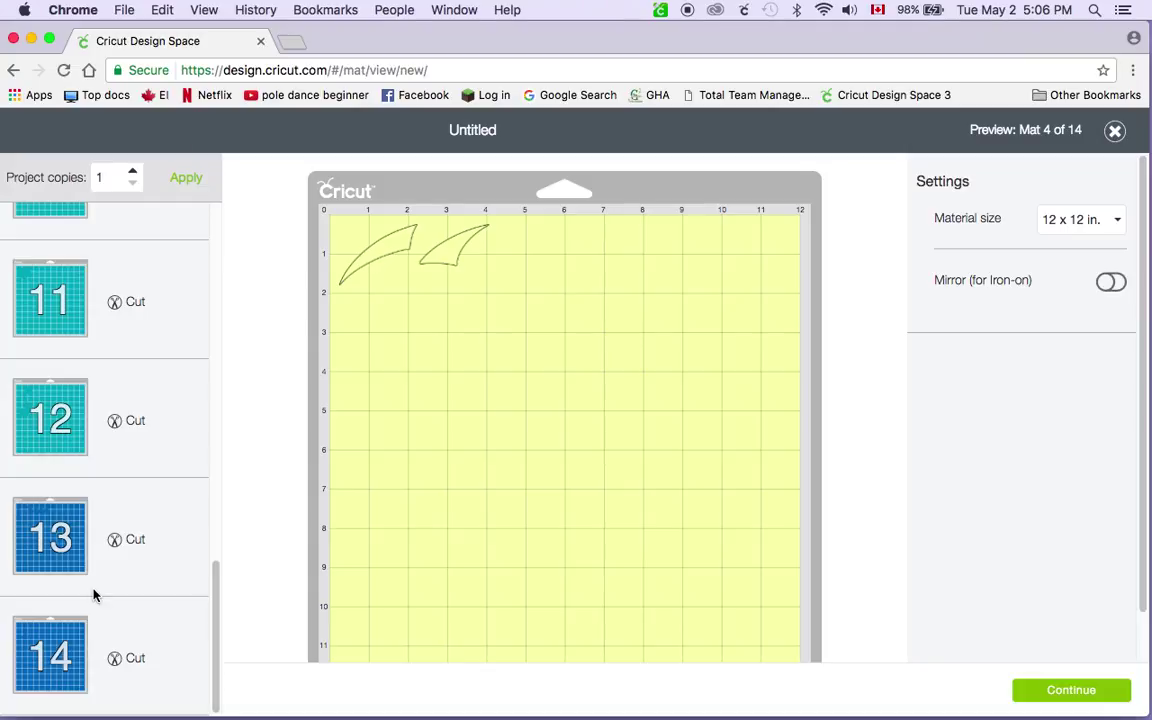
{"action": "left_click", "coordinate": [147, 545]}
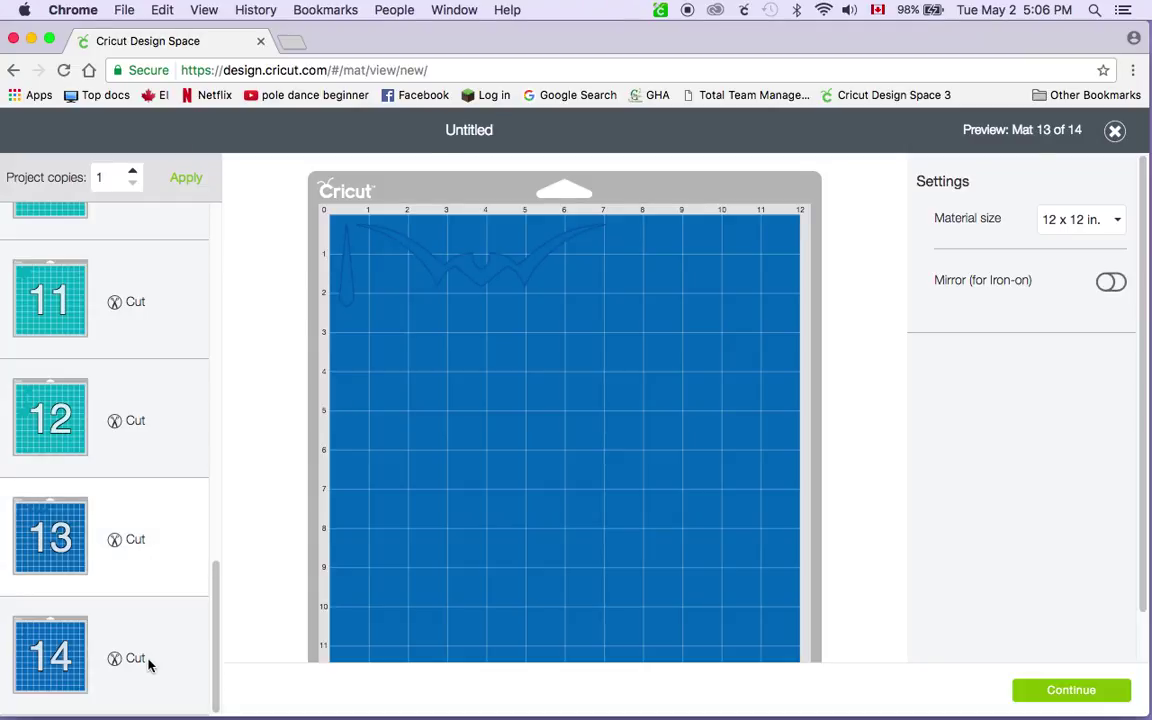
{"action": "left_click", "coordinate": [148, 665]}
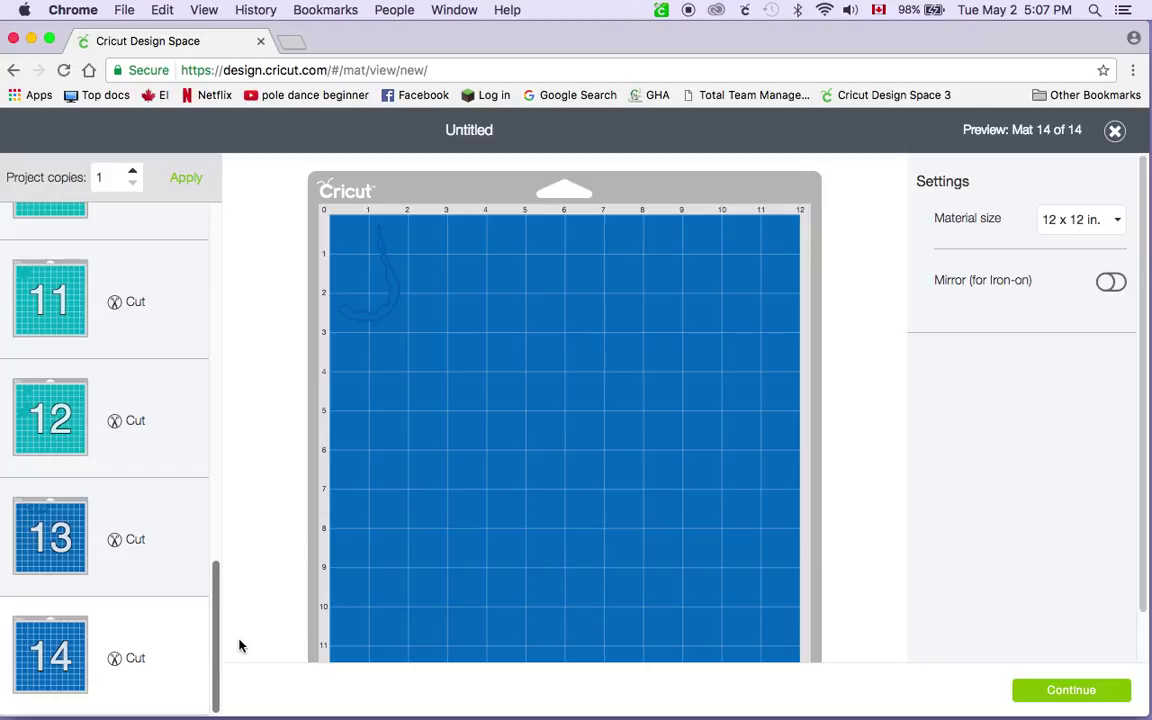
{"action": "left_click", "coordinate": [1114, 152]}
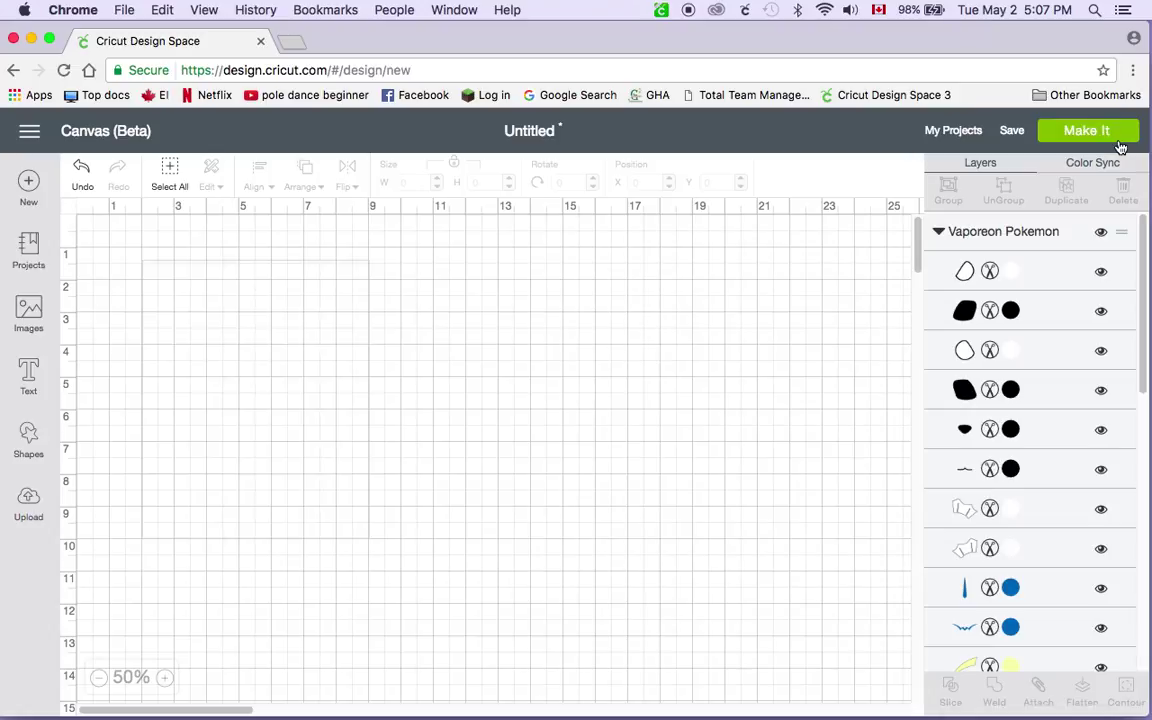
Select the Vaporeon image and ungroup it into separate layers.
{"action": "left_click", "coordinate": [349, 403]}
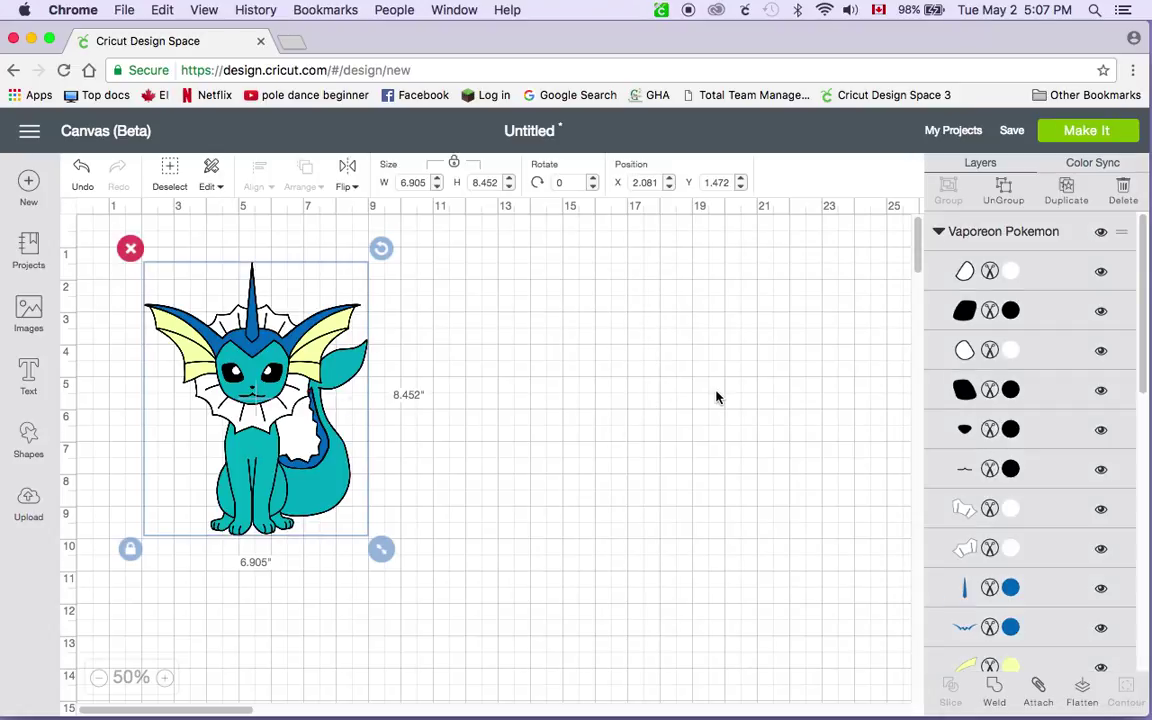
{"action": "left_click", "coordinate": [1011, 196]}
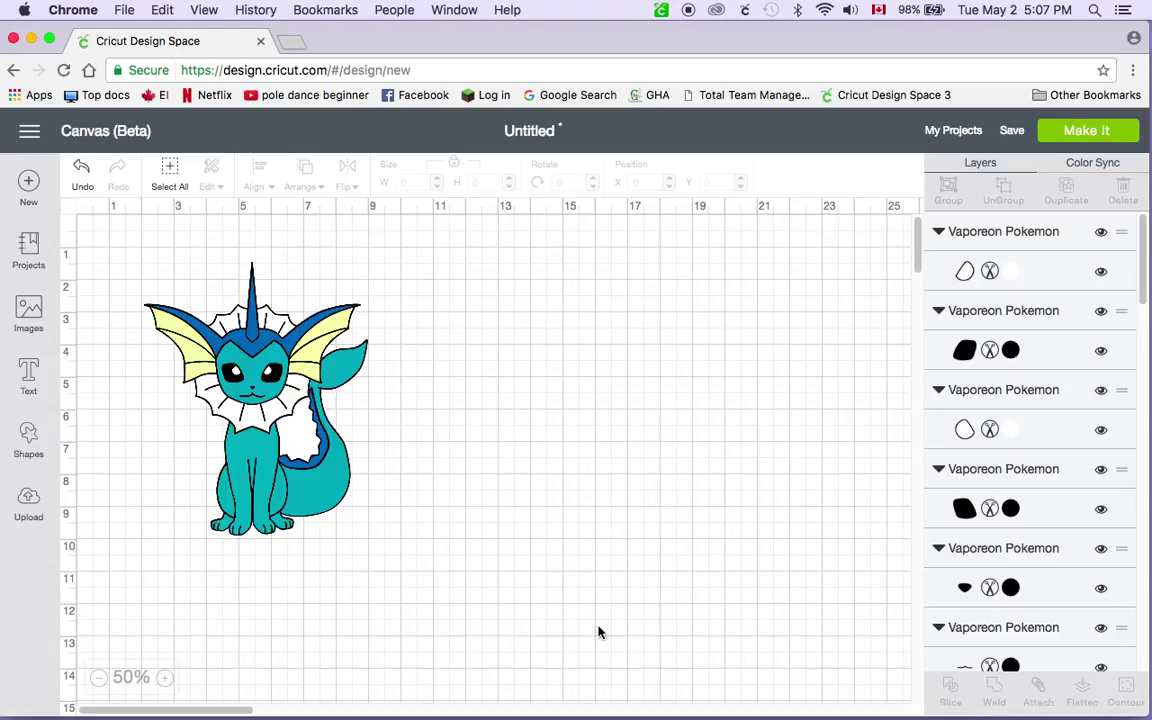
Select the white eye, collar and chest pieces and attach them into one 3.872 × 4.826 in set.
{"action": "left_click", "coordinate": [1027, 243]}
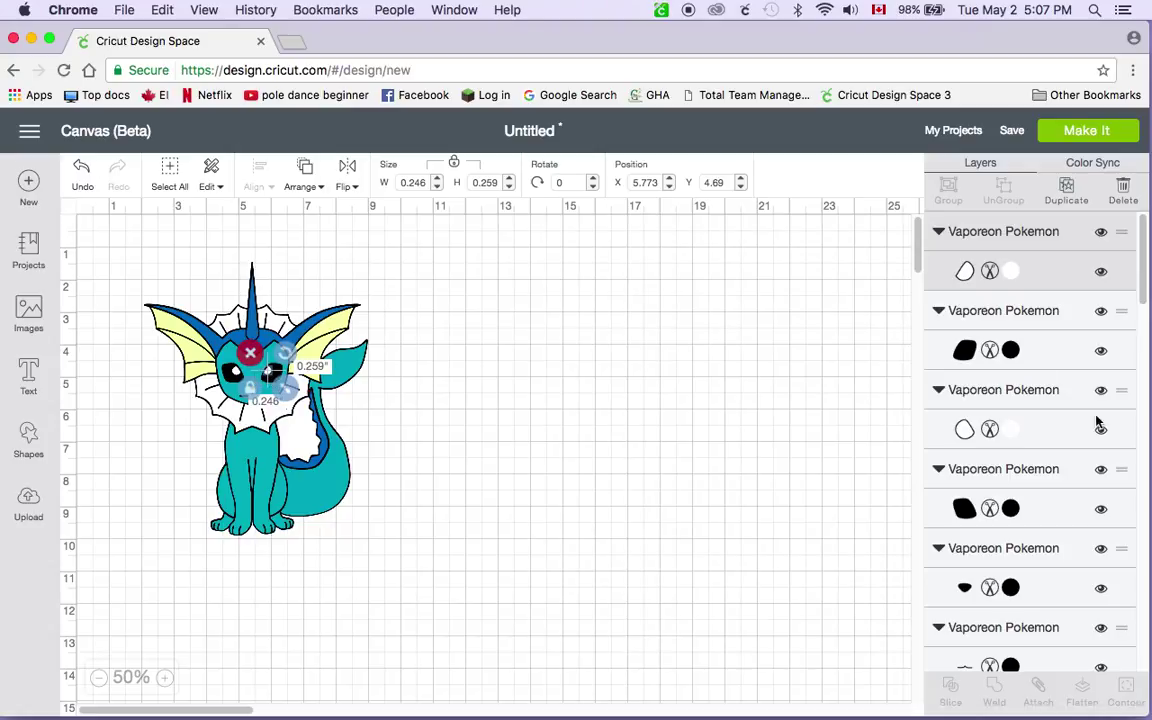
{"action": "scroll", "coordinate": [1145, 297], "scroll_direction": "down", "scroll_amount": 1}
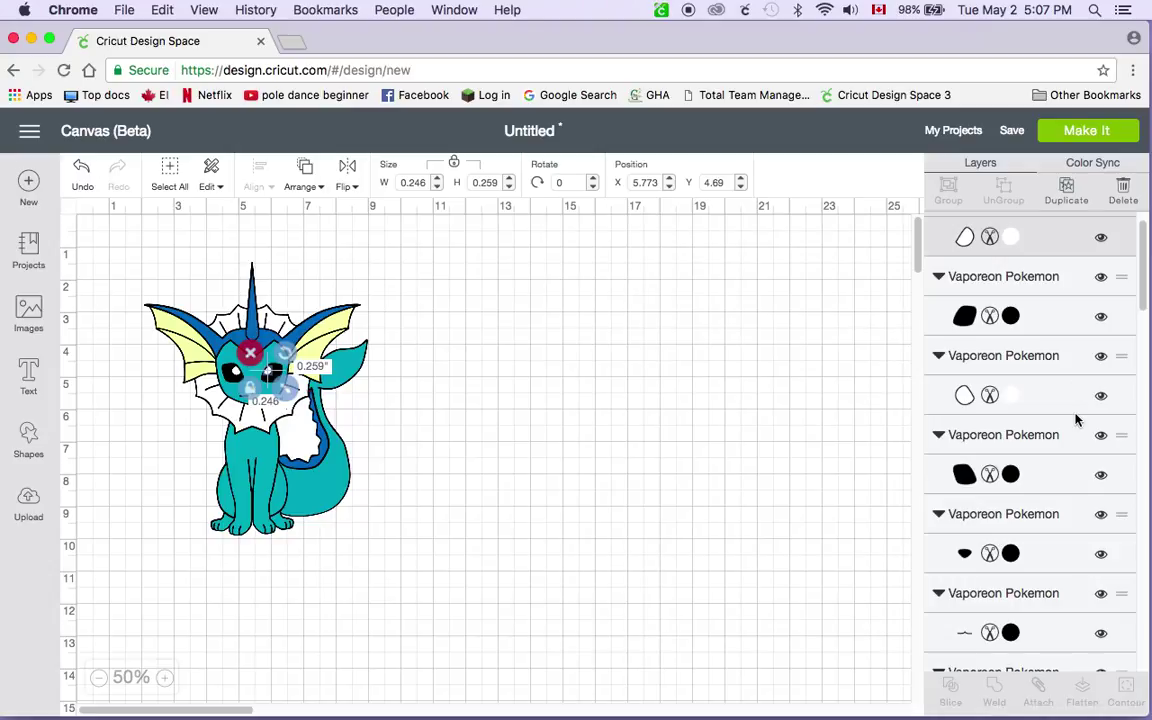
{"action": "left_click", "coordinate": [1041, 366], "text": "shift"}
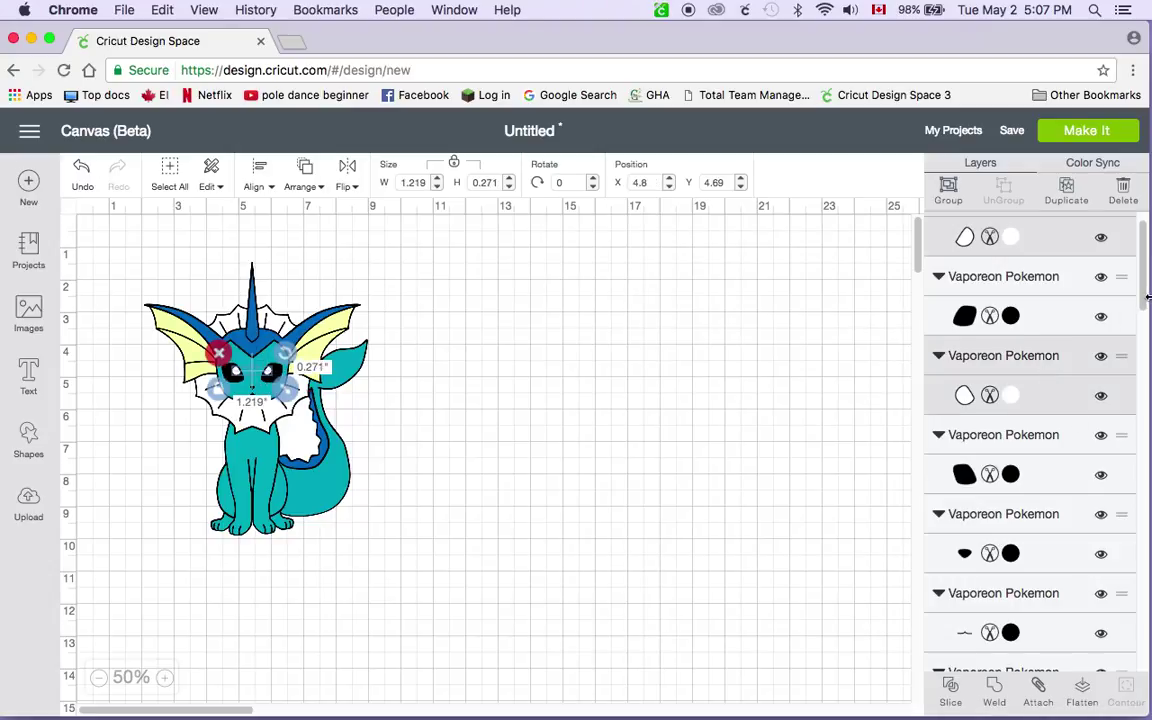
{"action": "left_click_drag", "start_coordinate": [1141, 296], "coordinate": [1138, 380]}
{"action": "left_click", "coordinate": [980, 362], "text": "shift"}
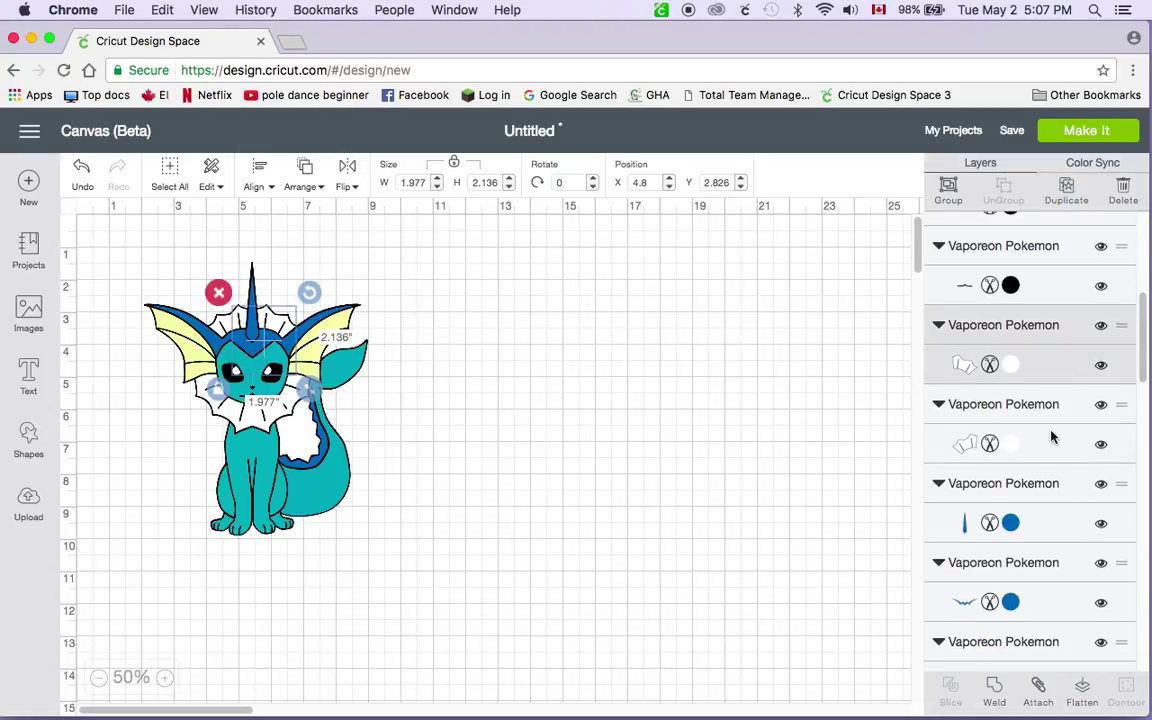
{"action": "left_click", "coordinate": [1048, 457], "text": "shift"}
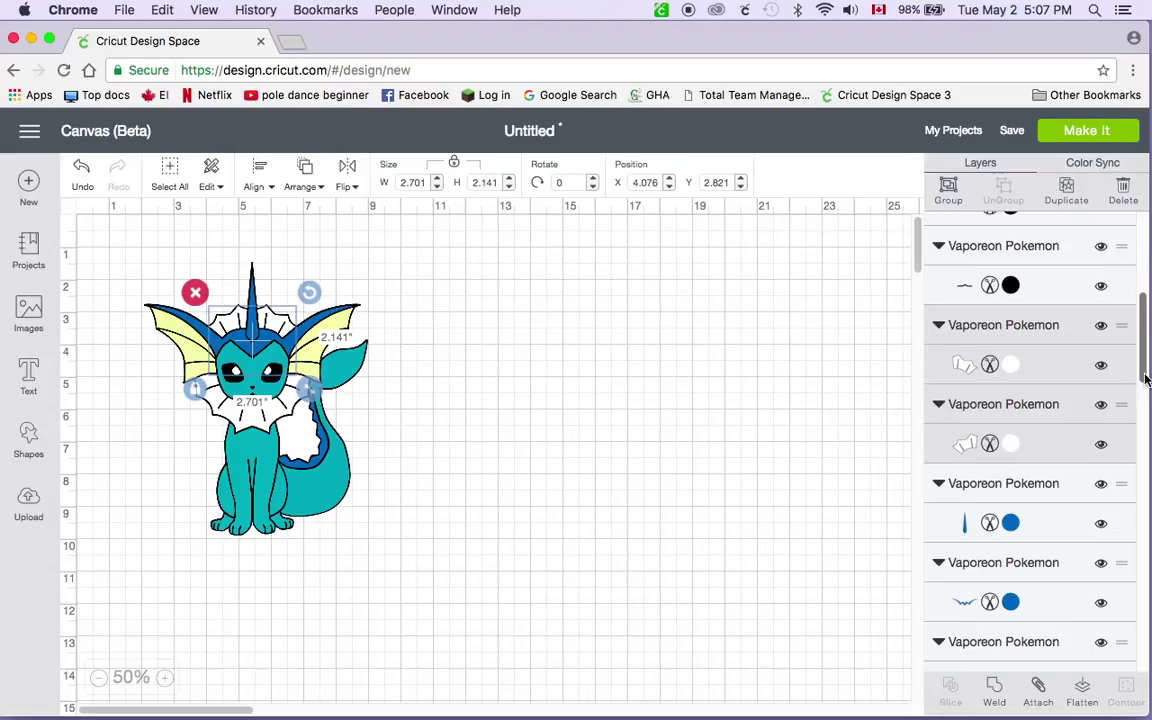
{"action": "left_click_drag", "start_coordinate": [1143, 395], "coordinate": [1143, 603]}
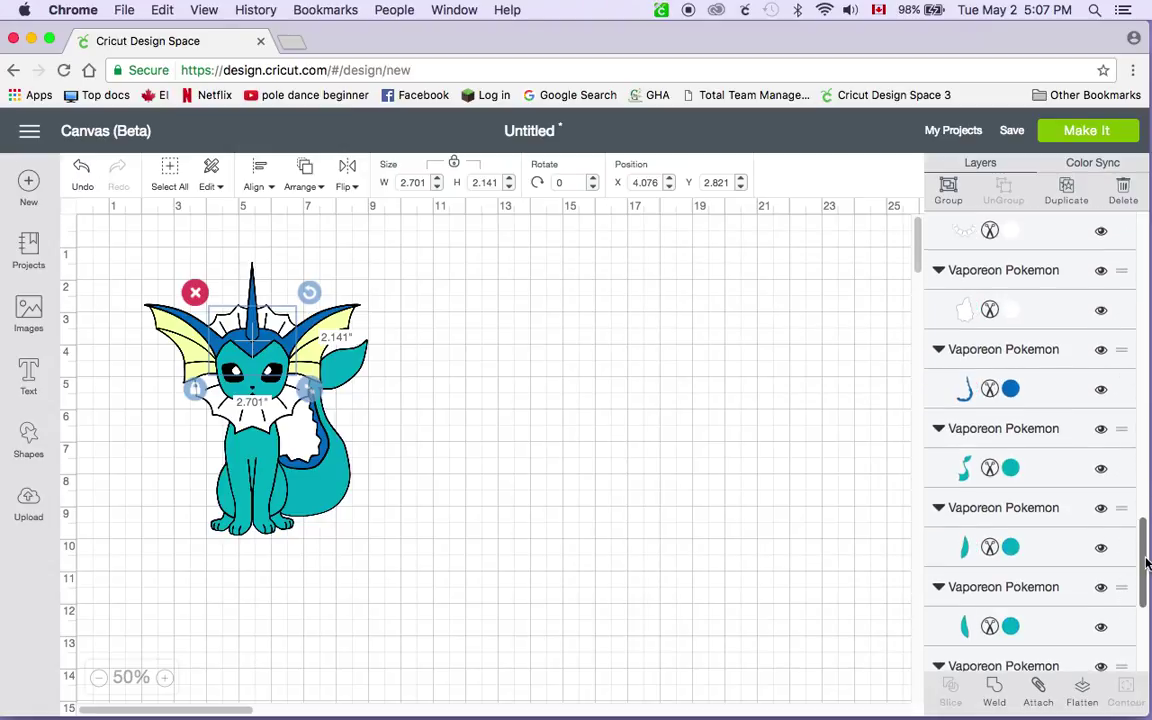
{"action": "scroll", "coordinate": [1030, 500], "scroll_direction": "up", "scroll_amount": 2}
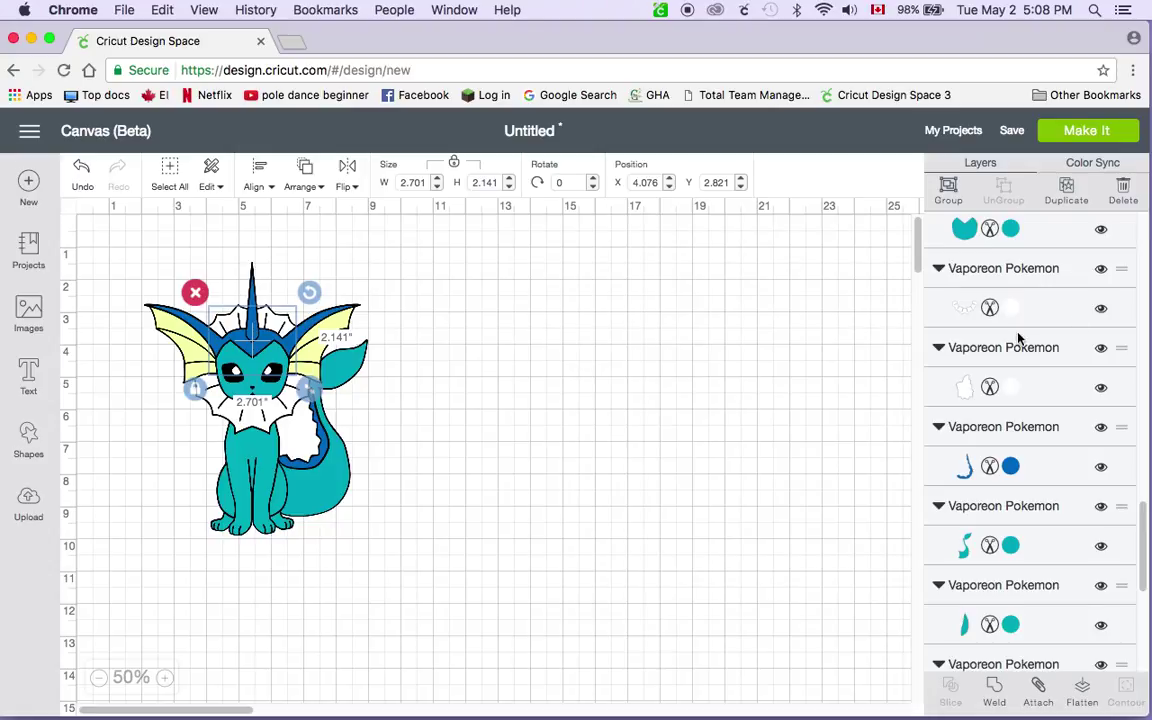
{"action": "left_click", "coordinate": [1039, 289], "text": "shift"}
{"action": "left_click", "coordinate": [1041, 380], "text": "shift"}
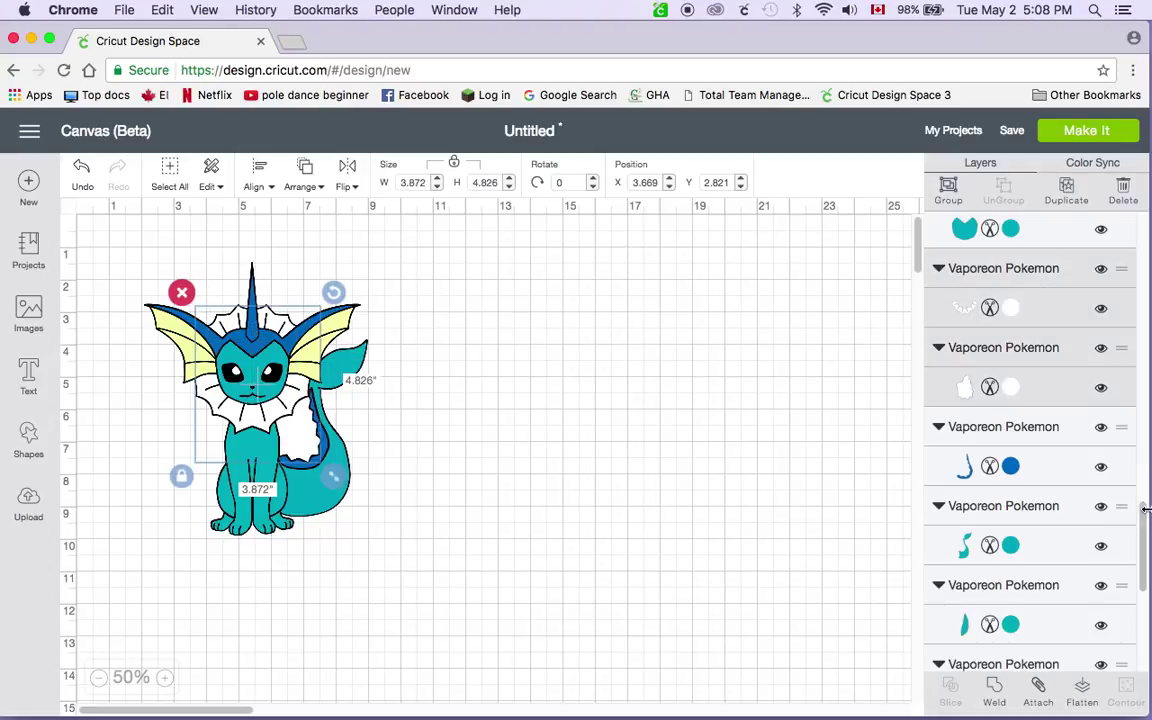
{"action": "left_click_drag", "start_coordinate": [1144, 522], "coordinate": [1145, 640]}
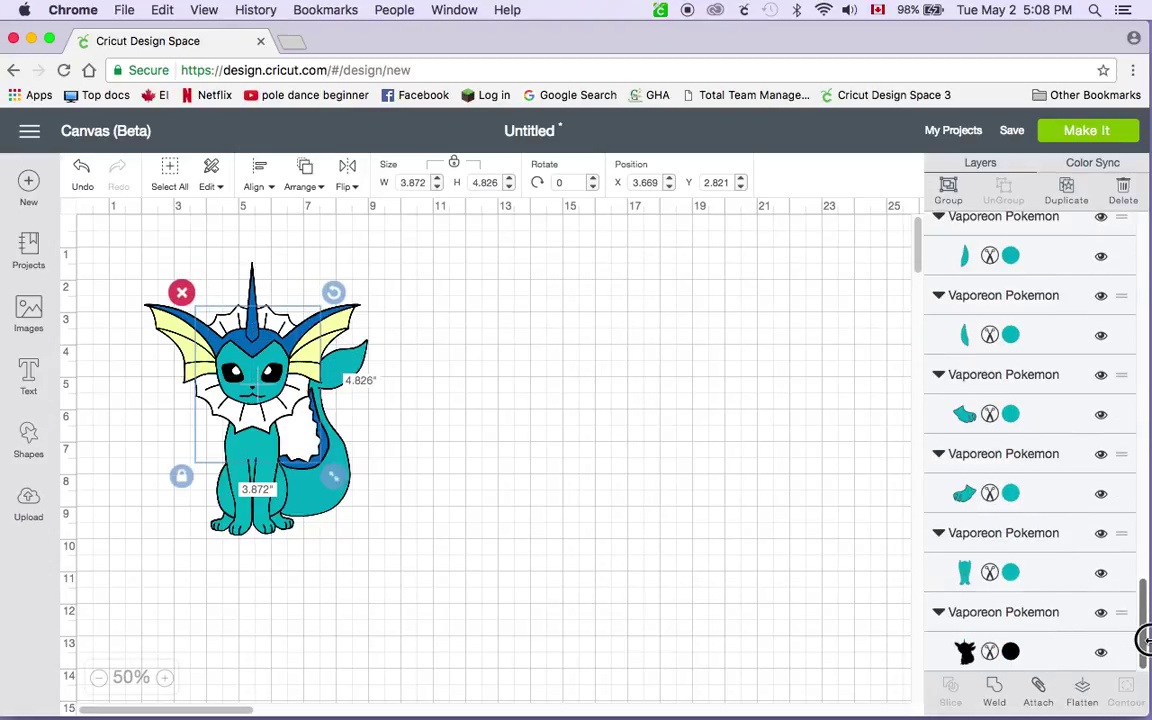
{"action": "left_click", "coordinate": [1041, 691]}
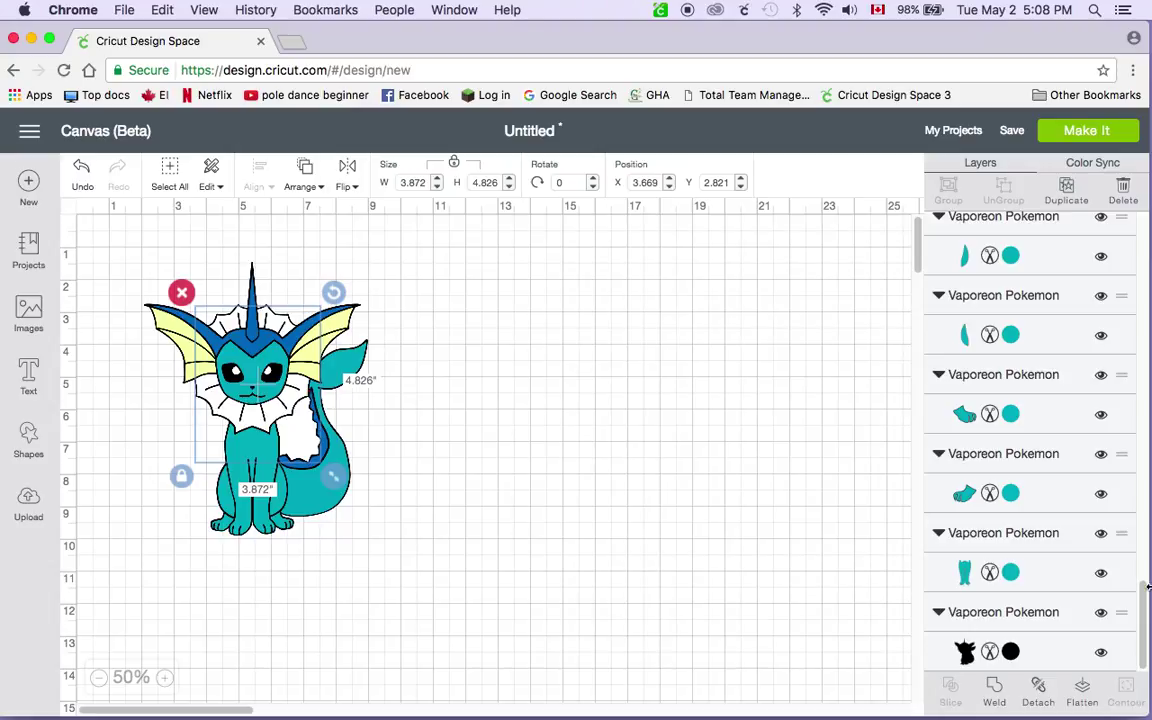
{"action": "left_click_drag", "start_coordinate": [1141, 607], "coordinate": [1145, 327]}
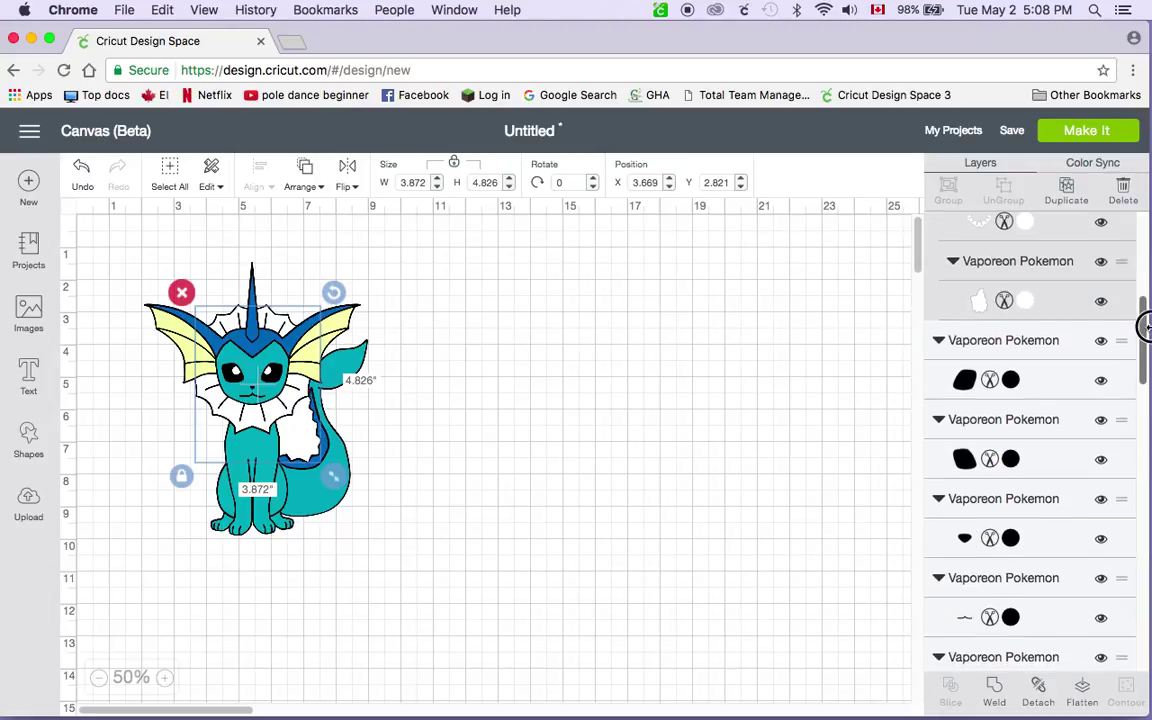
Select the black eye and mouth pieces and attach them into a 1.881 × 1.047 in set.
{"action": "left_click", "coordinate": [1054, 370]}
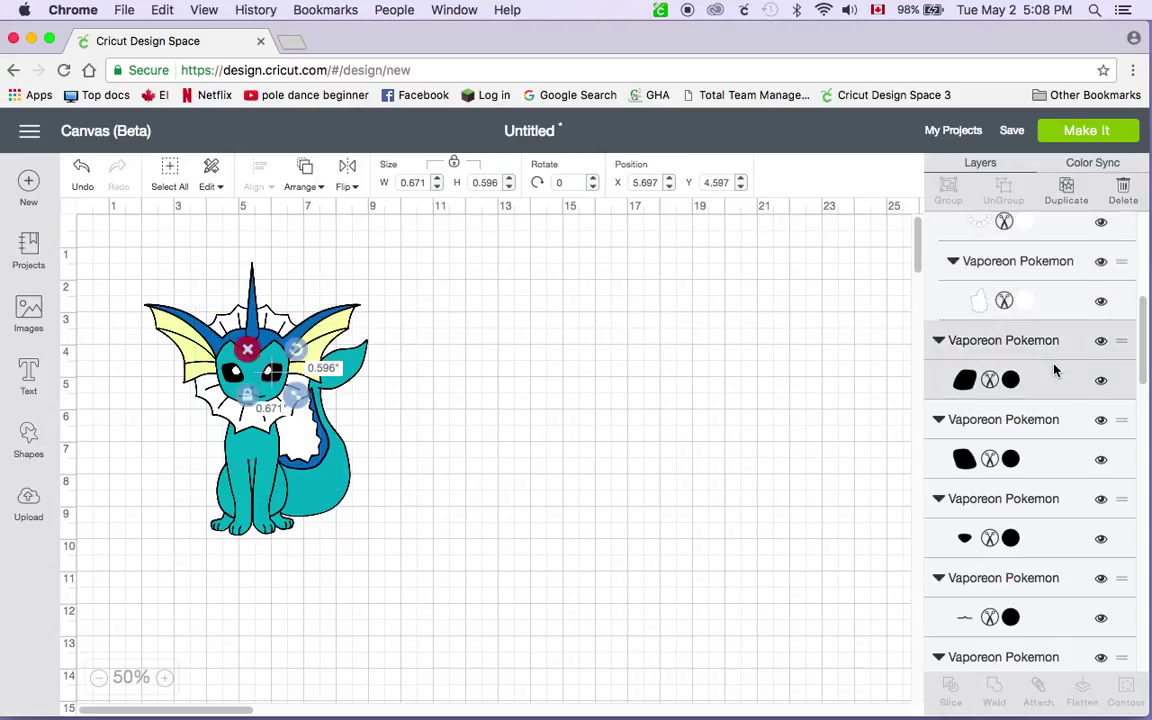
{"action": "left_click", "coordinate": [1072, 458], "text": "shift"}
{"action": "left_click", "coordinate": [1060, 528], "text": "shift"}
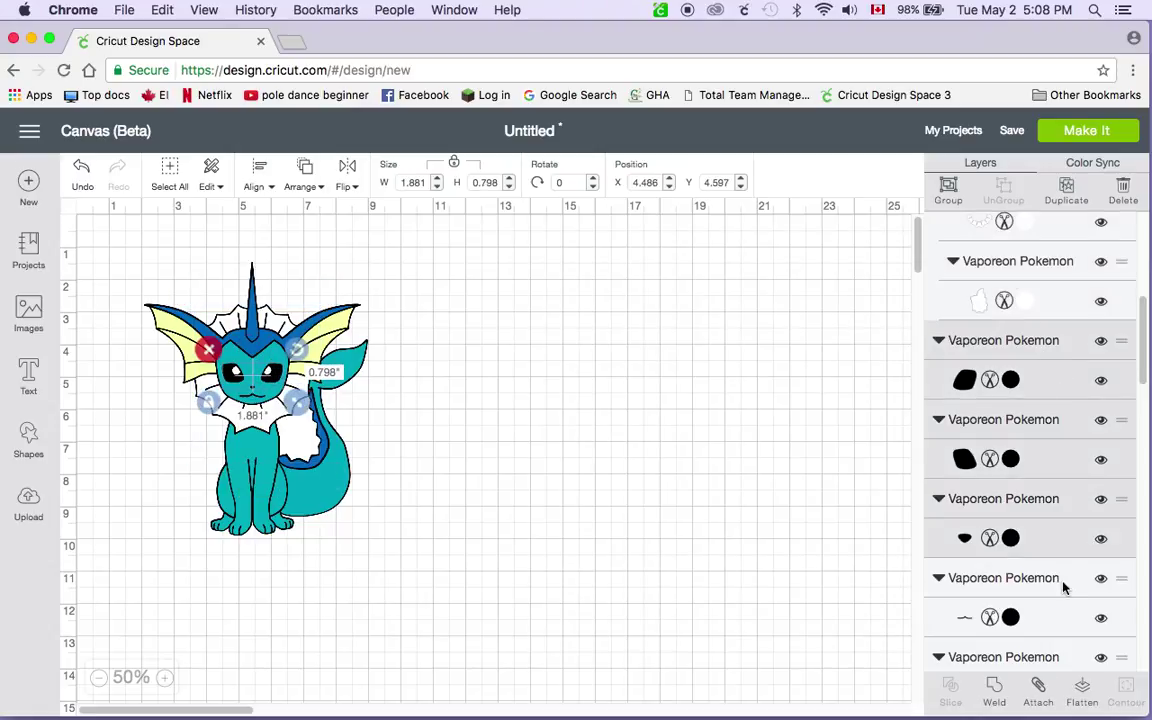
{"action": "left_click", "coordinate": [1067, 617], "text": "shift"}
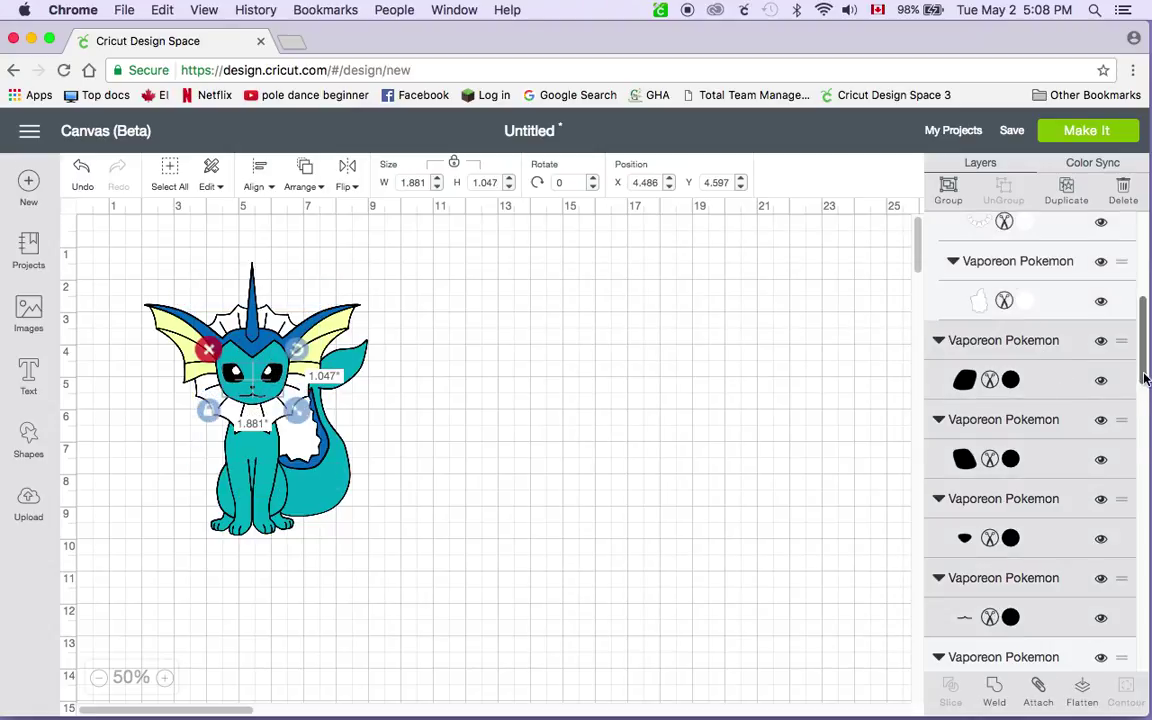
{"action": "left_click_drag", "start_coordinate": [1146, 381], "coordinate": [1147, 703]}
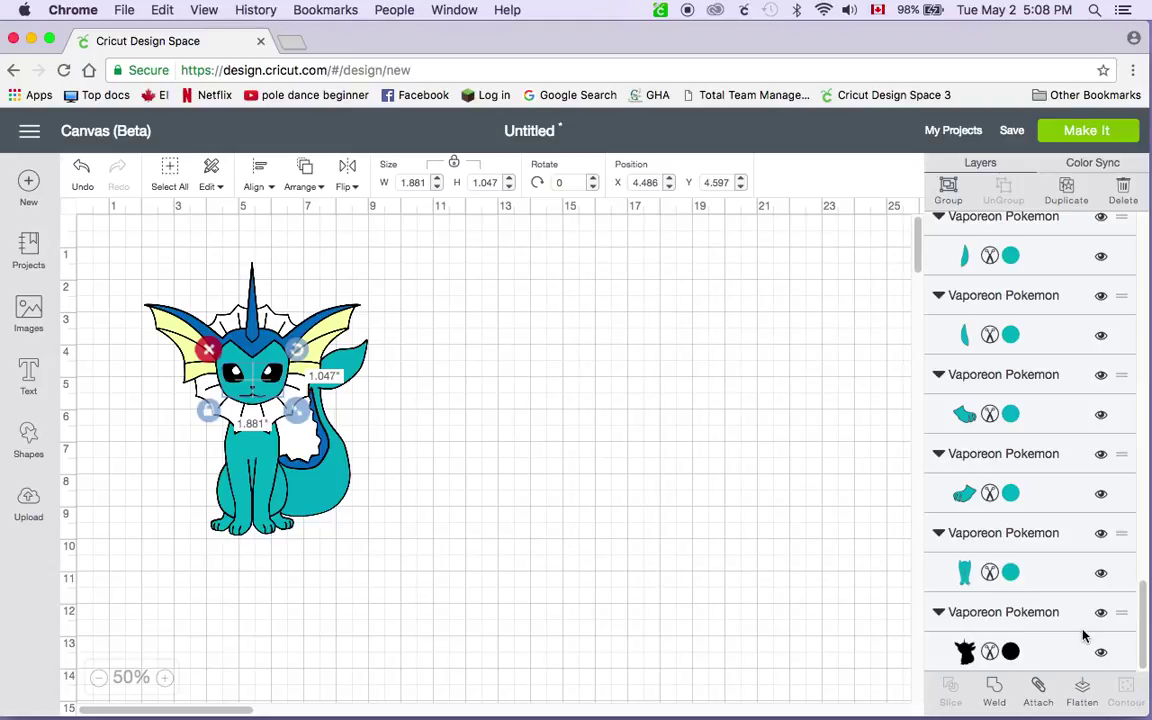
{"action": "left_click", "coordinate": [1038, 688]}
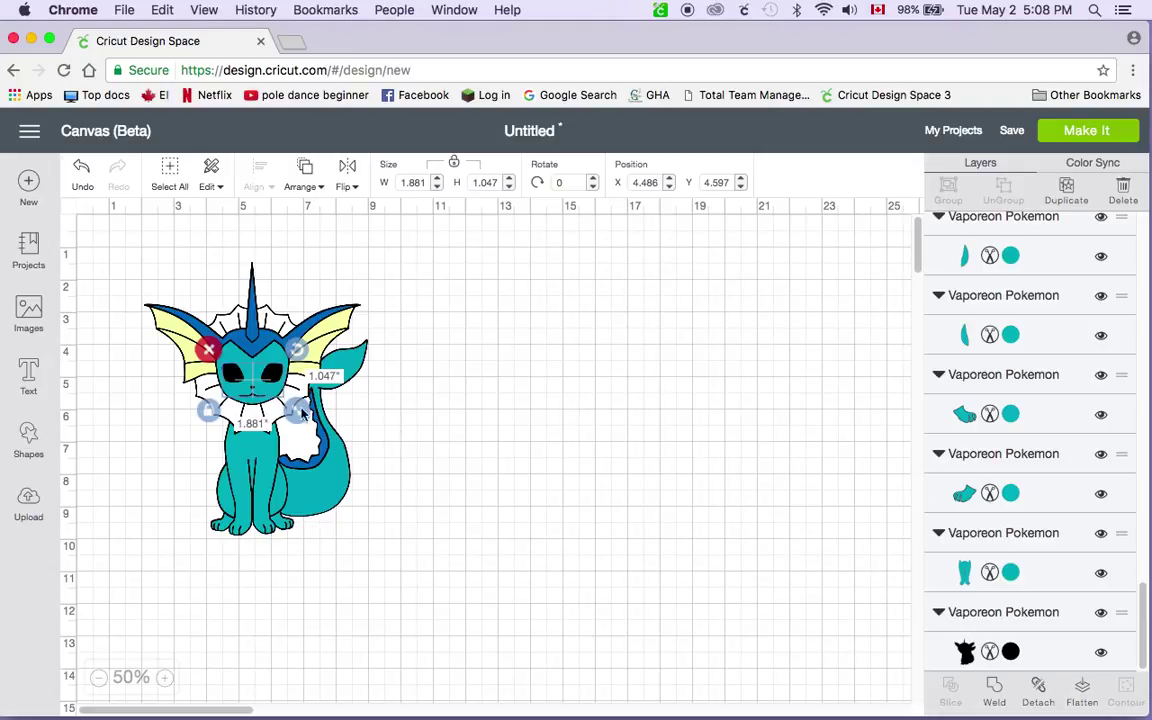
Select the attached white set and use Arrange > Move To Front to show the eye highlights.
{"action": "left_click", "coordinate": [400, 425]}
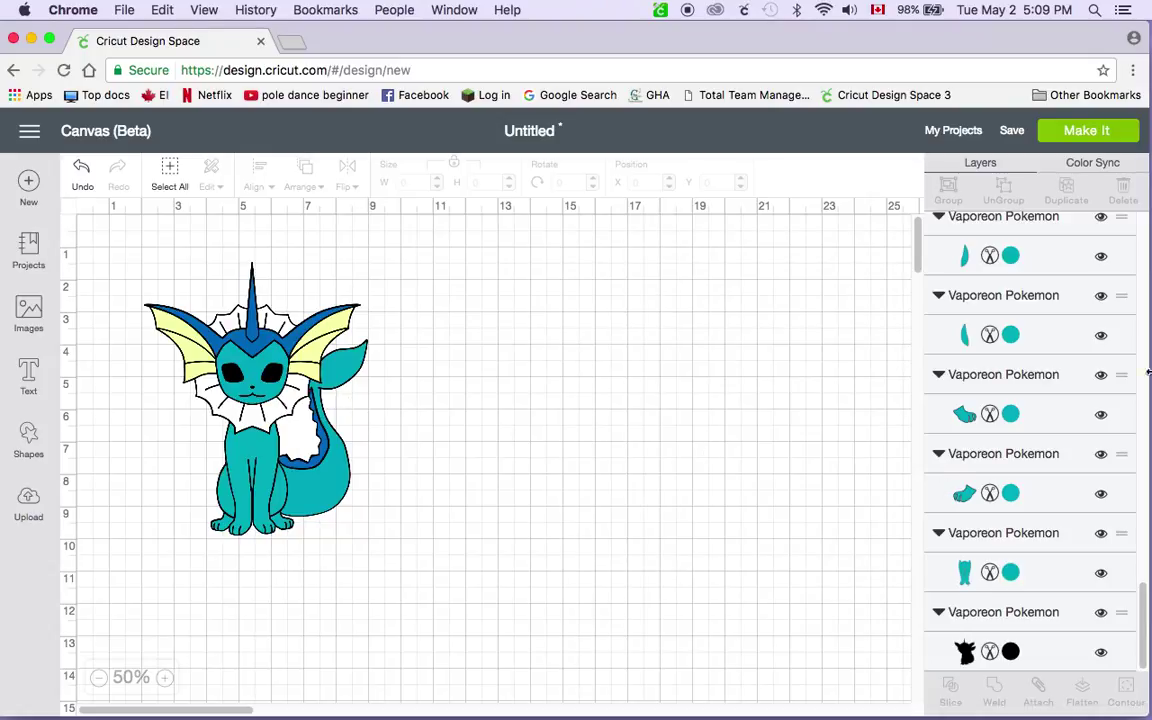
{"action": "left_click", "coordinate": [1141, 657]}
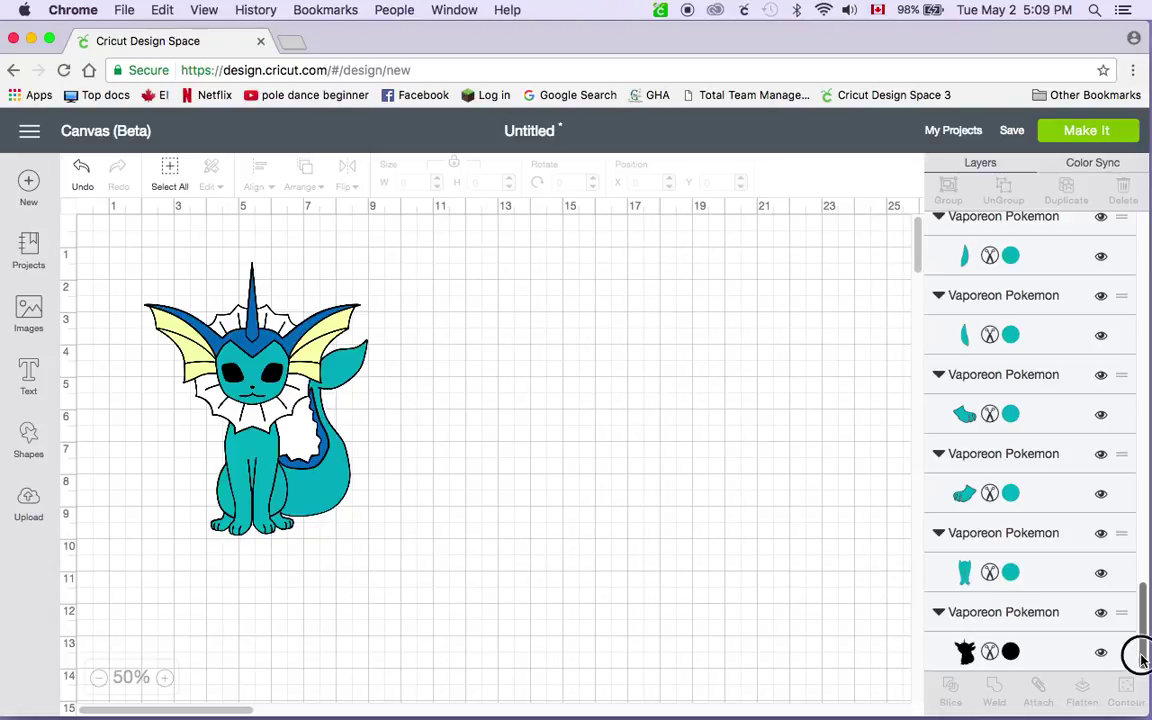
{"action": "left_click_drag", "start_coordinate": [1141, 657], "coordinate": [1147, 365]}
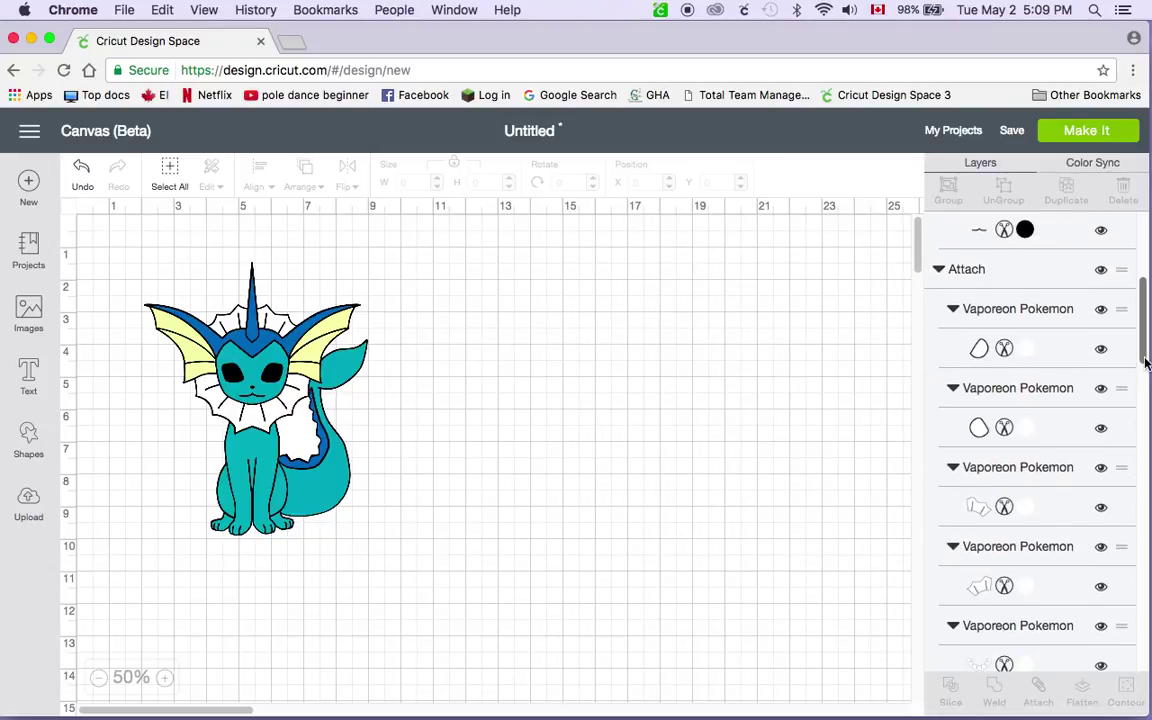
{"action": "left_click", "coordinate": [1015, 272]}
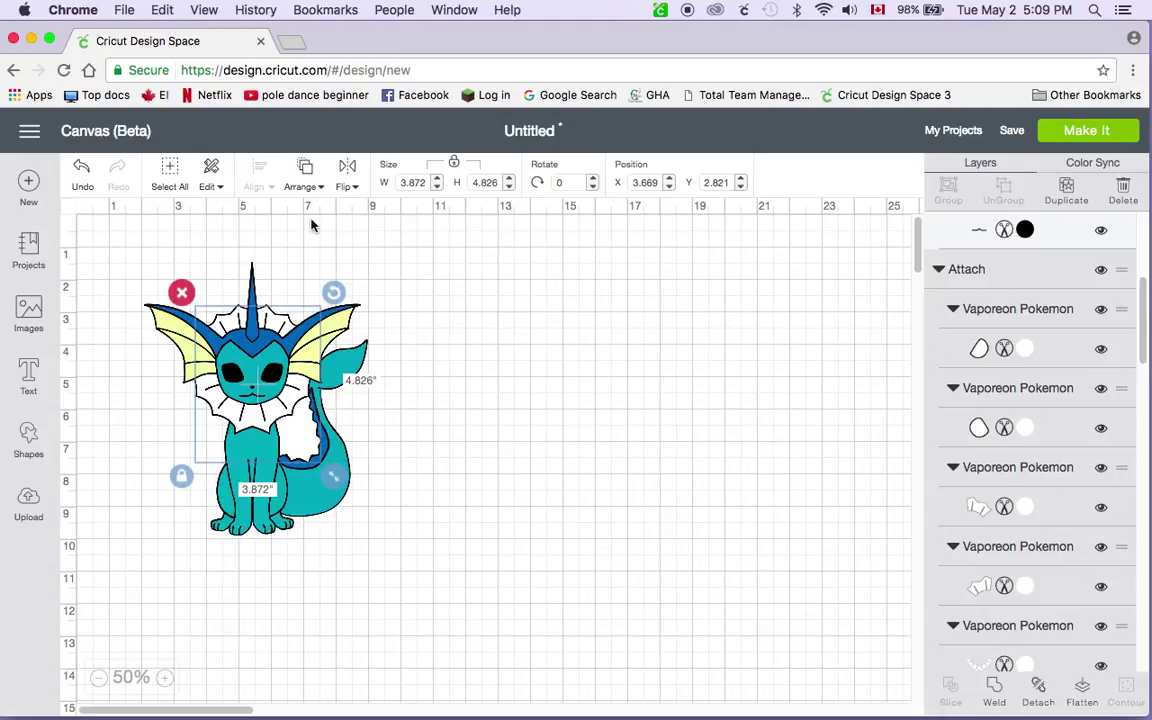
{"action": "left_click", "coordinate": [312, 176]}
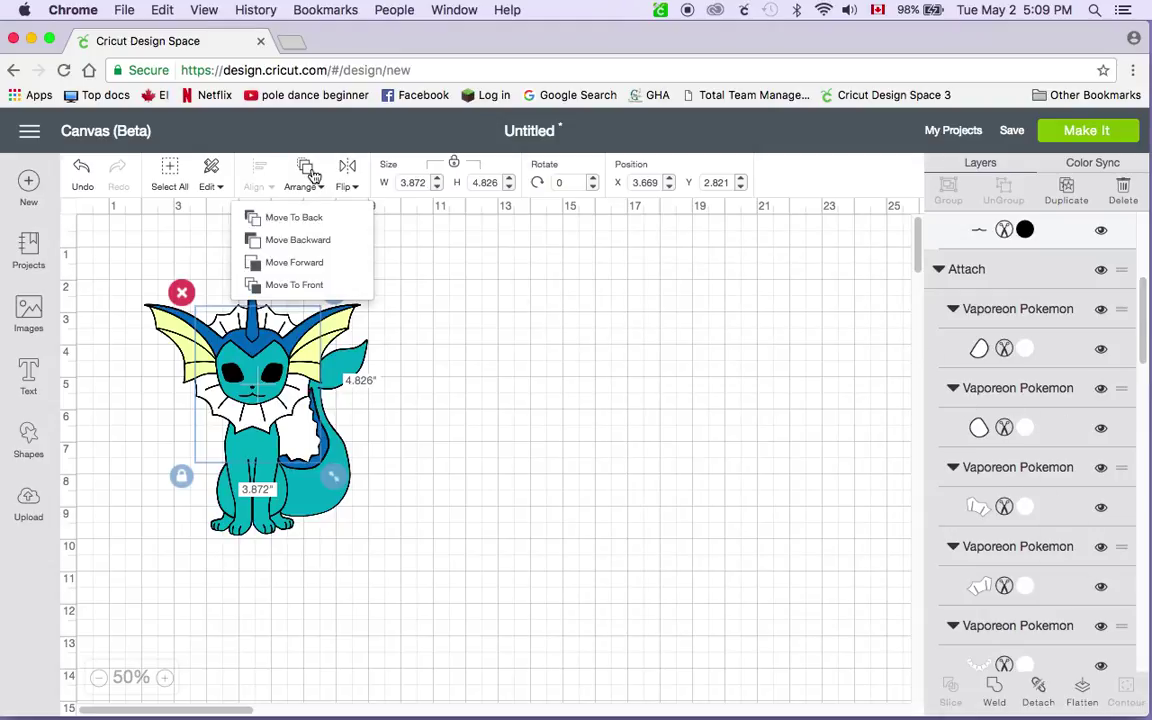
{"action": "left_click", "coordinate": [294, 285]}
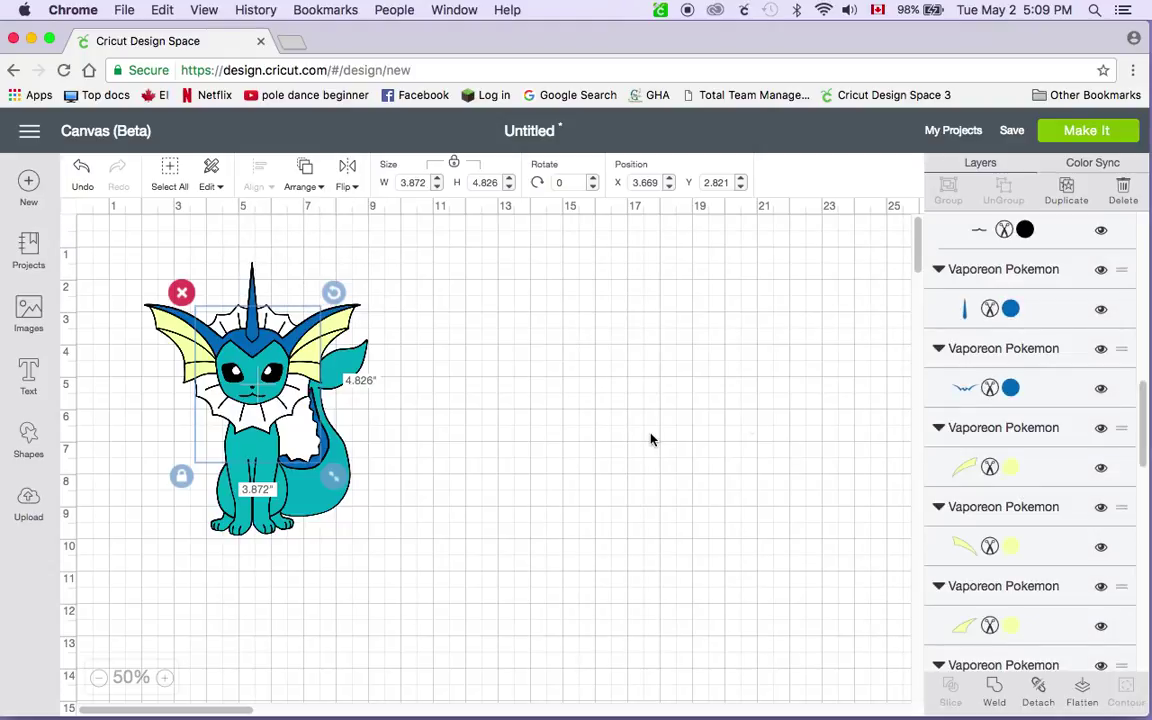
Attach the two dark blue horn pieces together.
{"action": "left_click", "coordinate": [1027, 267]}
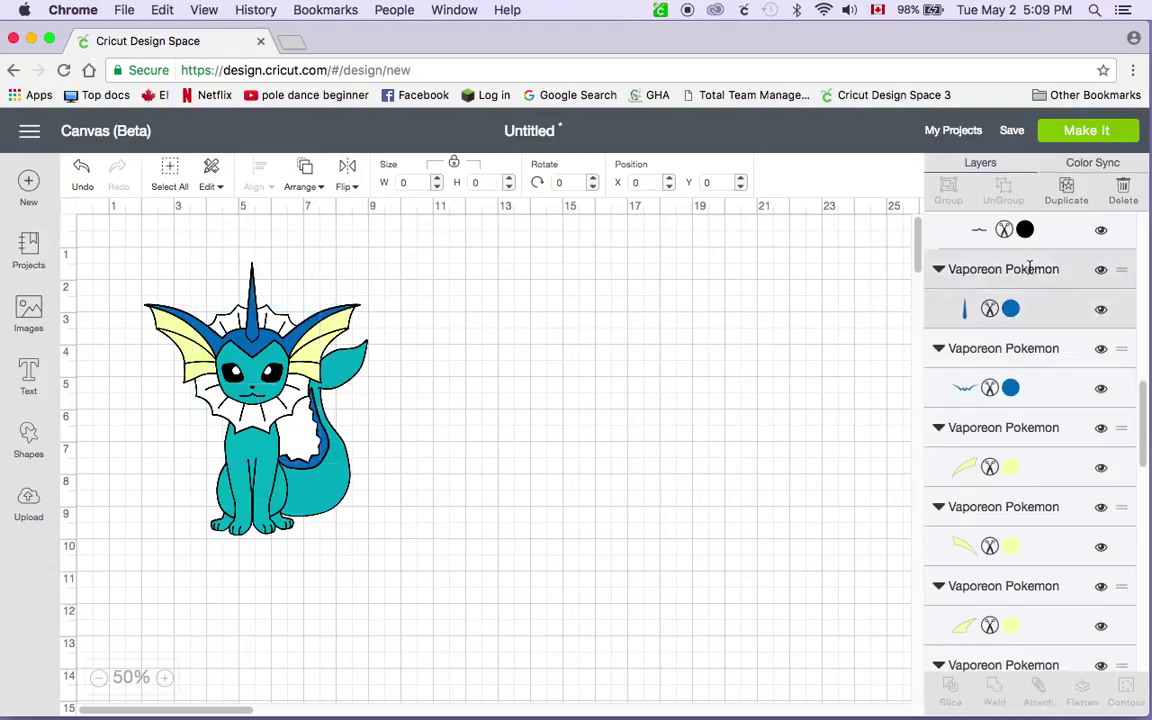
{"action": "left_click", "coordinate": [1056, 345], "text": "shift"}
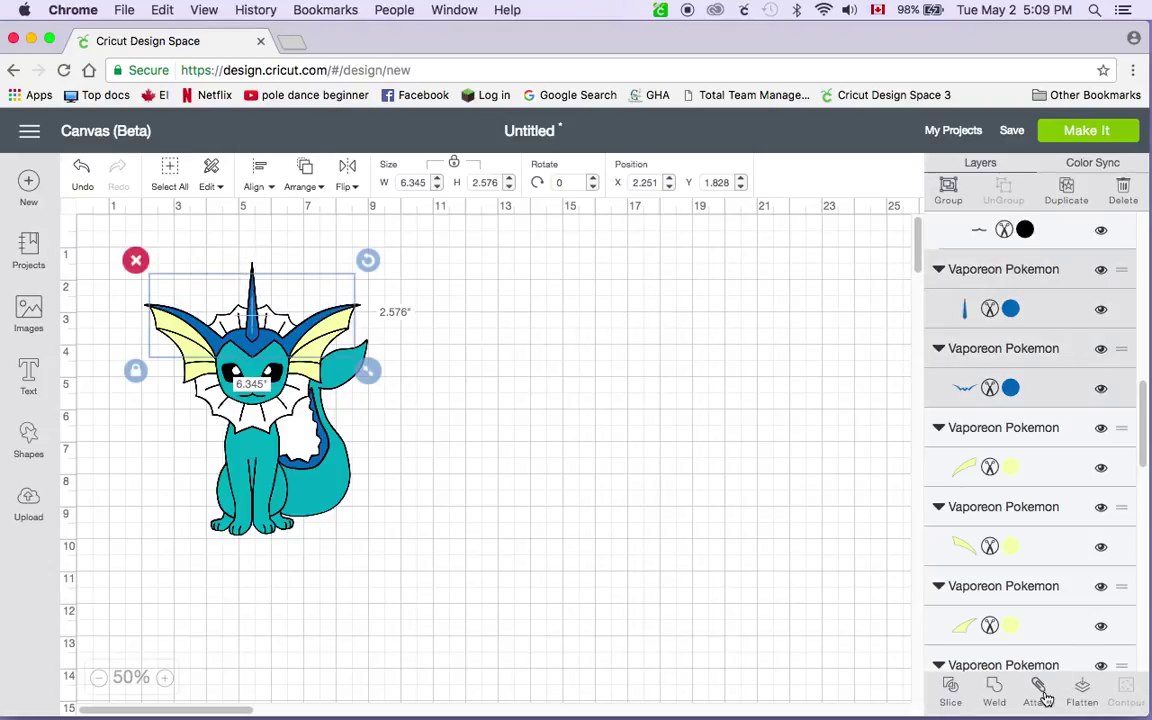
{"action": "left_click", "coordinate": [1040, 690]}
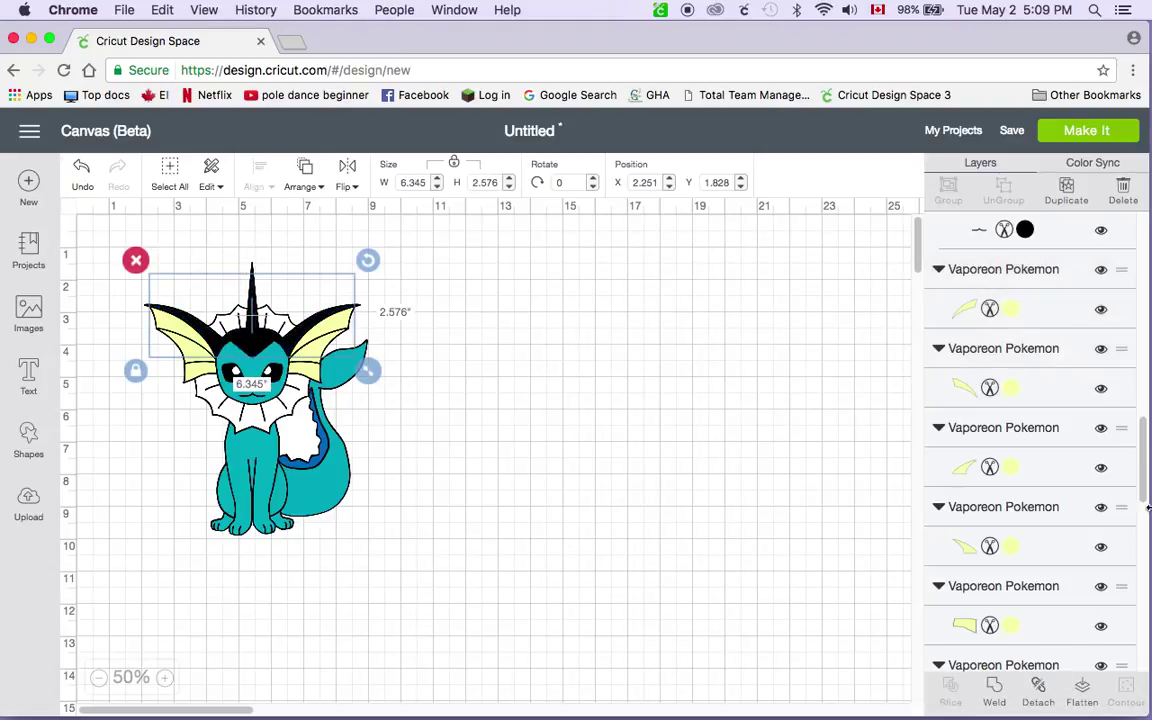
Attach the five pale yellow ear pieces into one 6.271 × 2.305 in set.
{"action": "left_click", "coordinate": [1038, 308]}
{"action": "left_click", "coordinate": [1042, 378], "text": "shift"}
{"action": "left_click", "coordinate": [1045, 448], "text": "shift"}
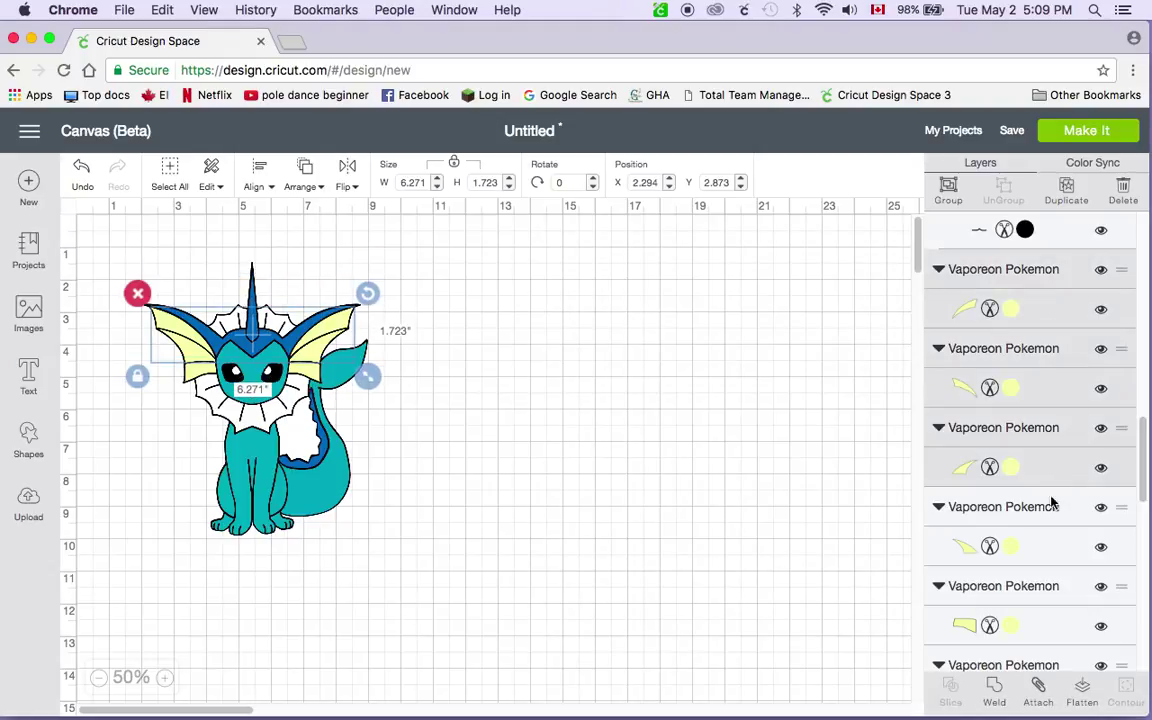
{"action": "left_click", "coordinate": [1046, 527], "text": "shift"}
{"action": "left_click", "coordinate": [1054, 617], "text": "shift"}
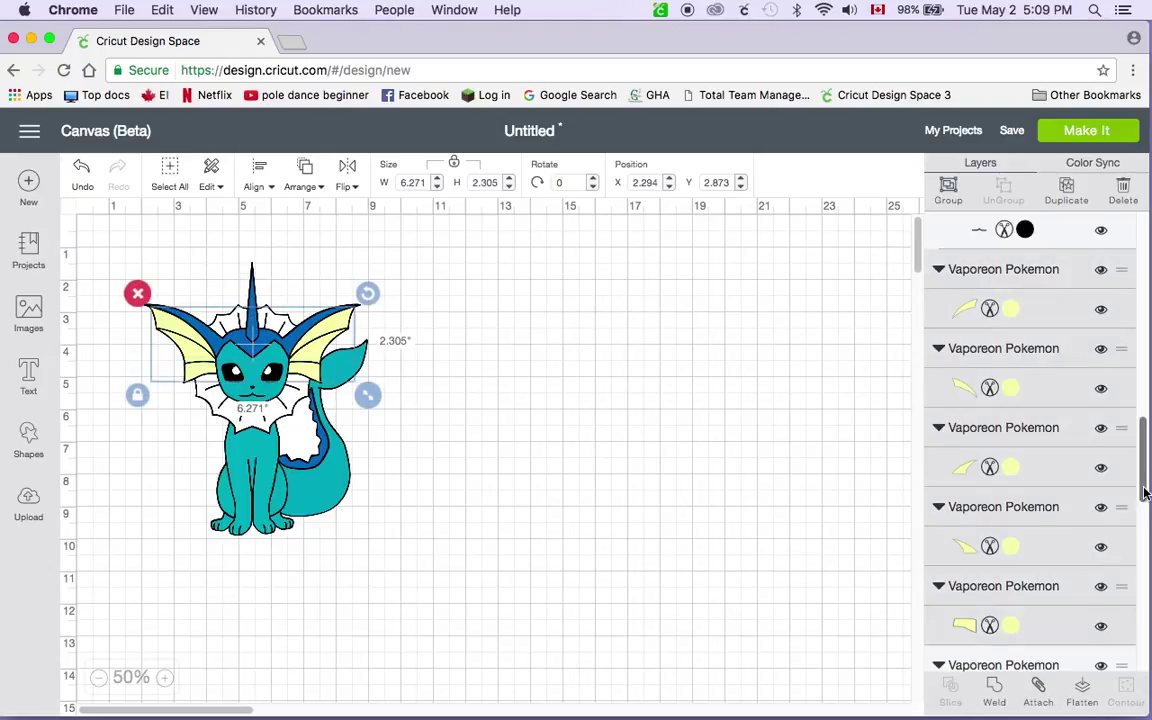
{"action": "left_click_drag", "start_coordinate": [1145, 480], "coordinate": [1145, 540]}
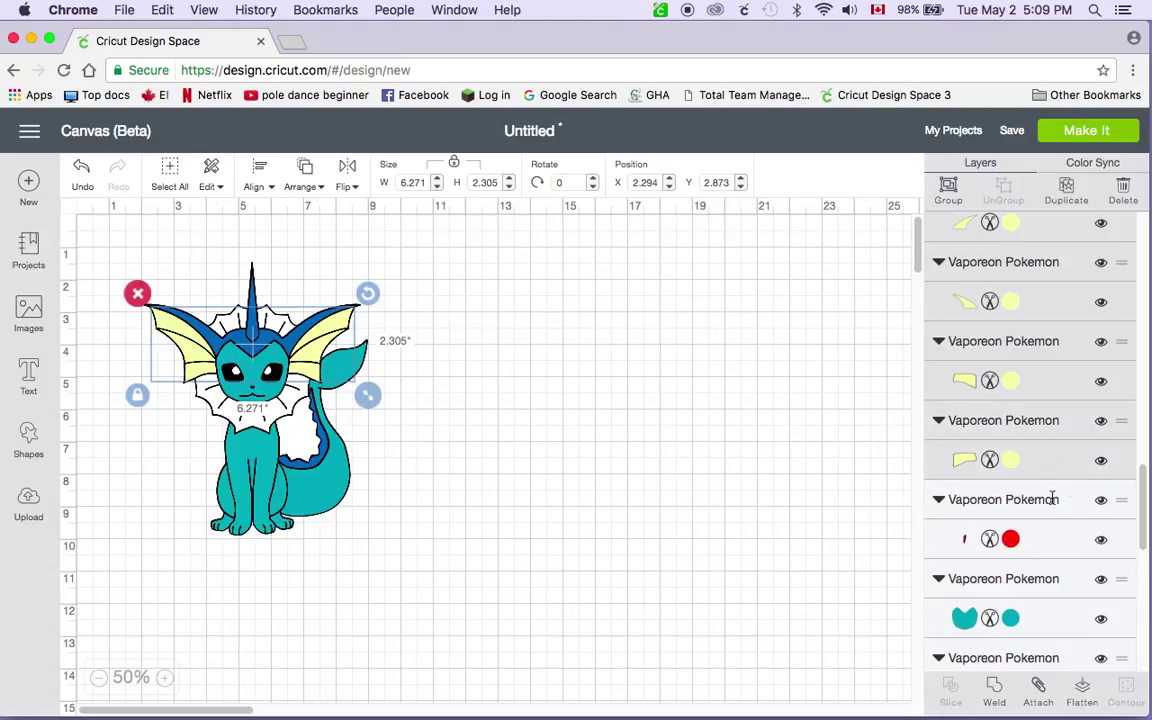
{"action": "left_click", "coordinate": [1039, 690]}
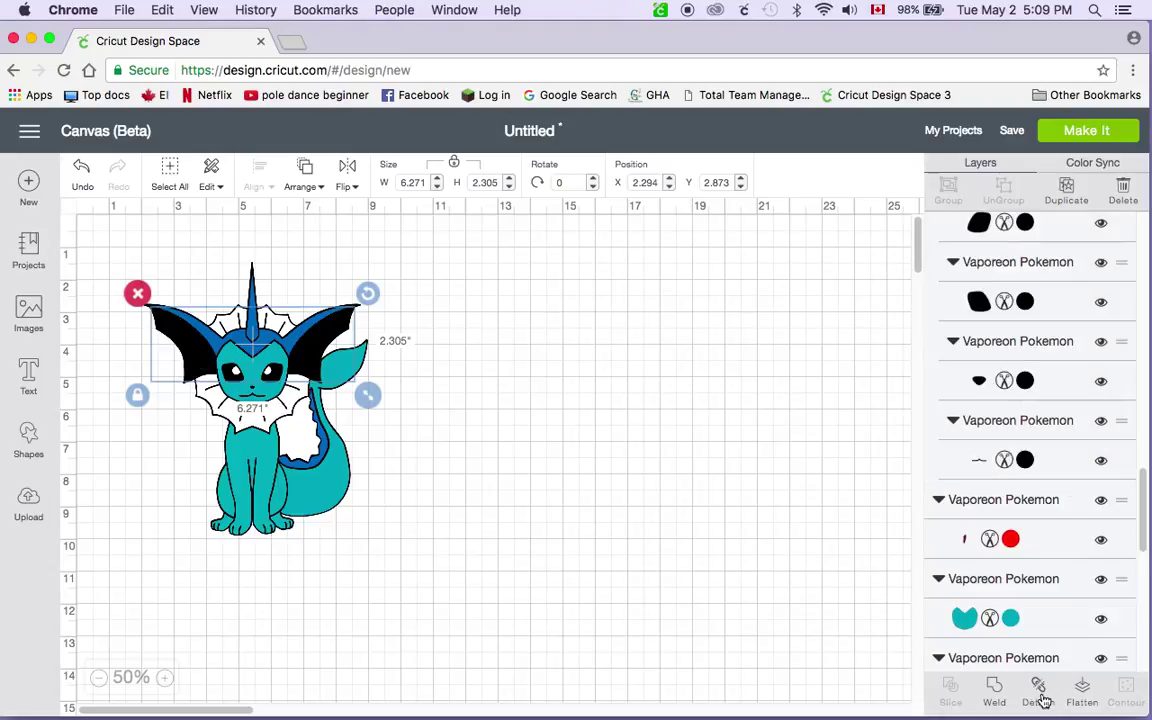
{"action": "left_click", "coordinate": [1024, 510]}
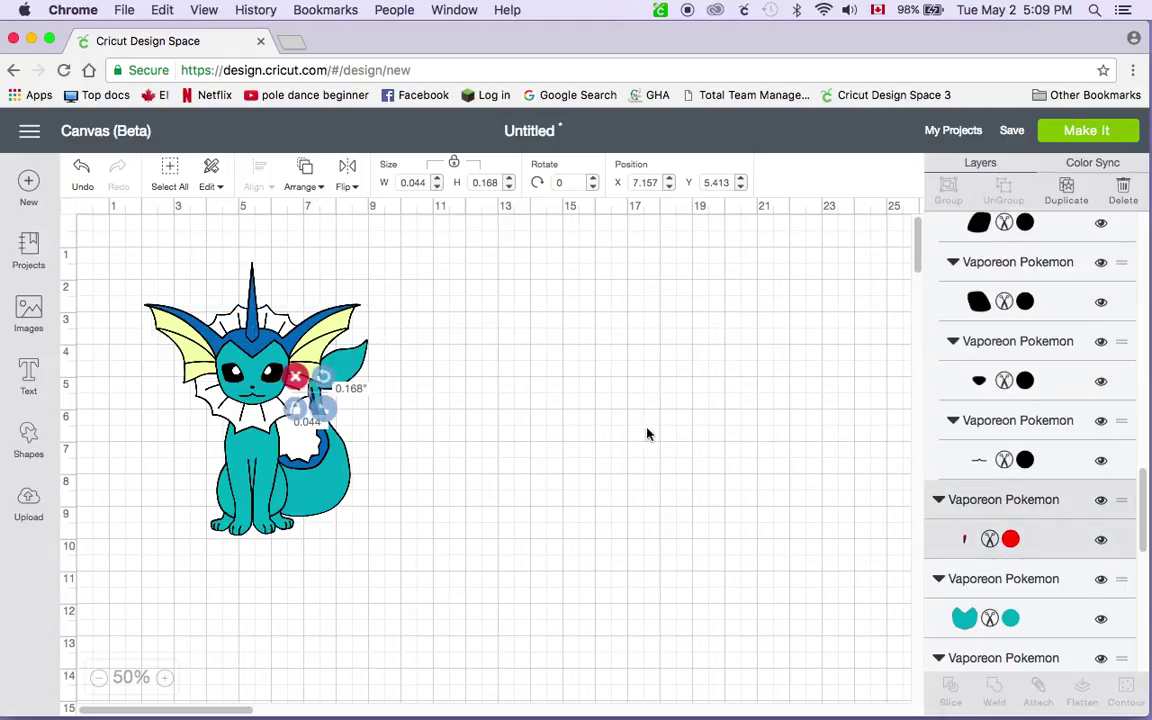
Zoom in, select the tiny red speck near the tail, delete it, and zoom back out.
{"action": "left_click", "coordinate": [165, 677]}
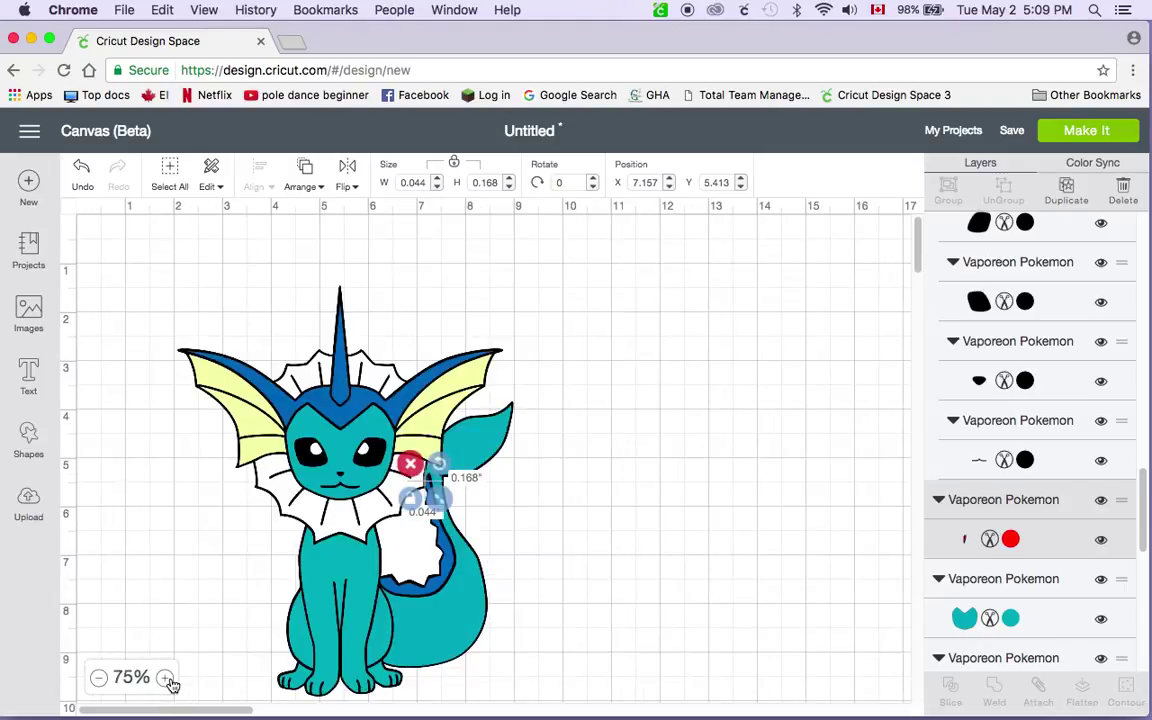
{"action": "left_click", "coordinate": [166, 677]}
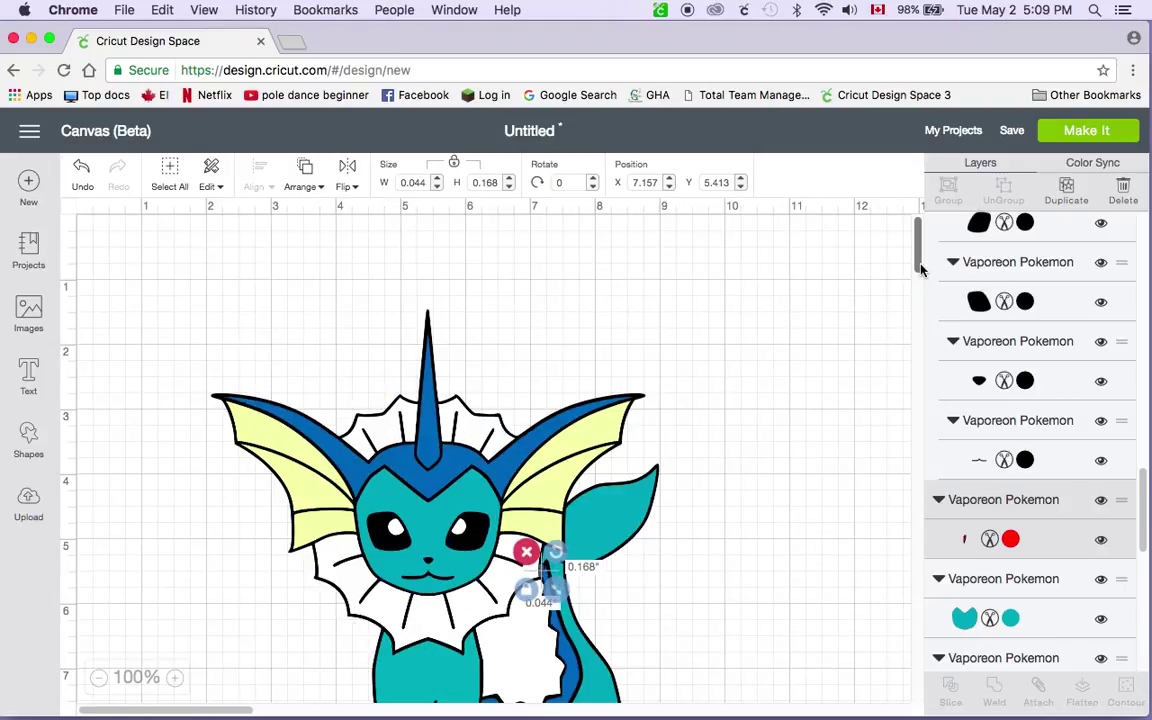
{"action": "left_click_drag", "start_coordinate": [918, 262], "coordinate": [877, 310]}
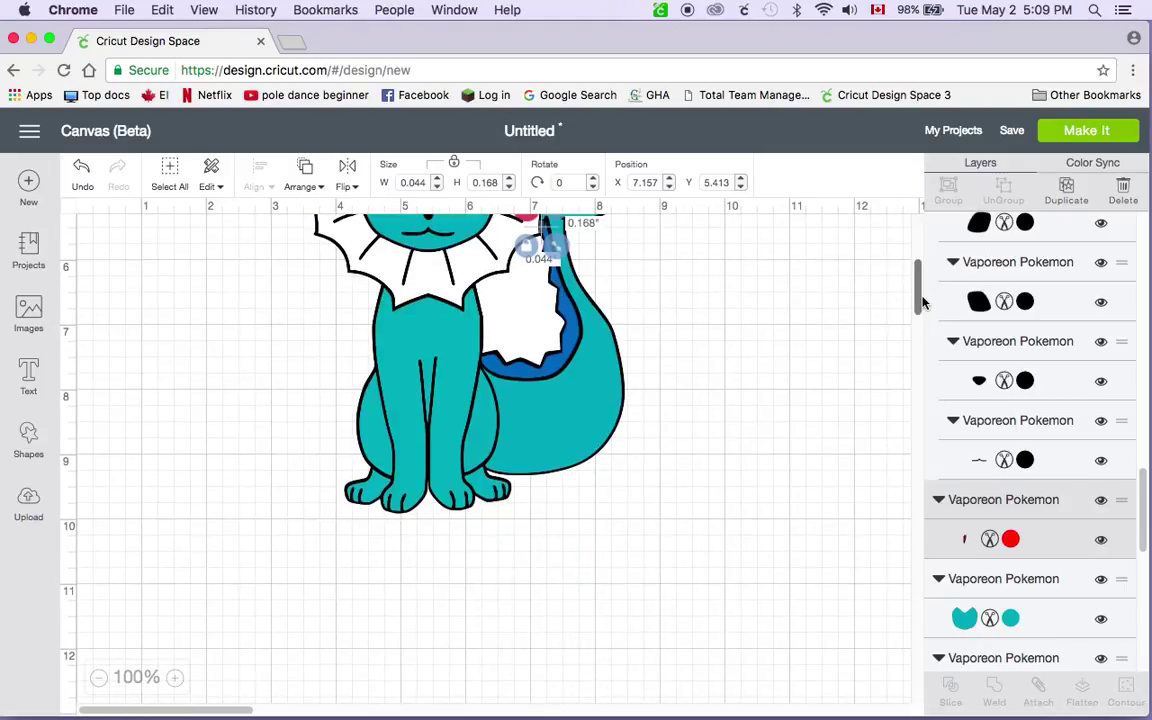
{"action": "scroll", "coordinate": [918, 283], "scroll_direction": "up", "scroll_amount": 3}
{"action": "left_click", "coordinate": [684, 357]}
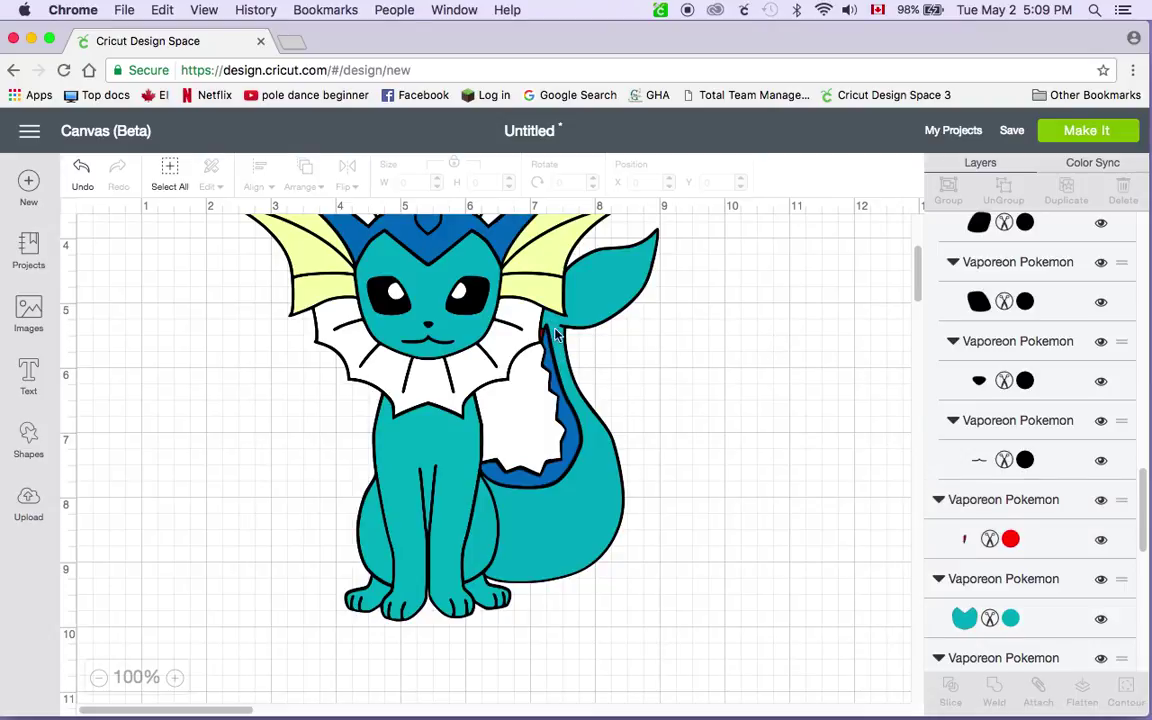
{"action": "left_click", "coordinate": [1030, 510]}
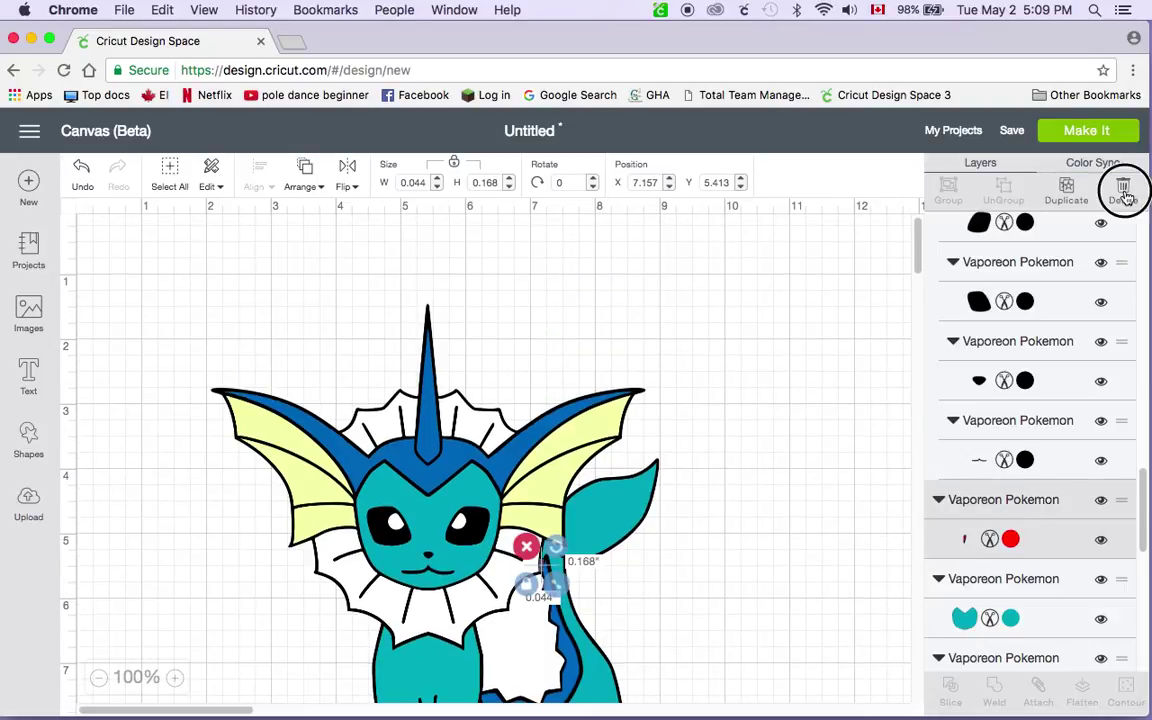
{"action": "left_click", "coordinate": [1123, 192]}
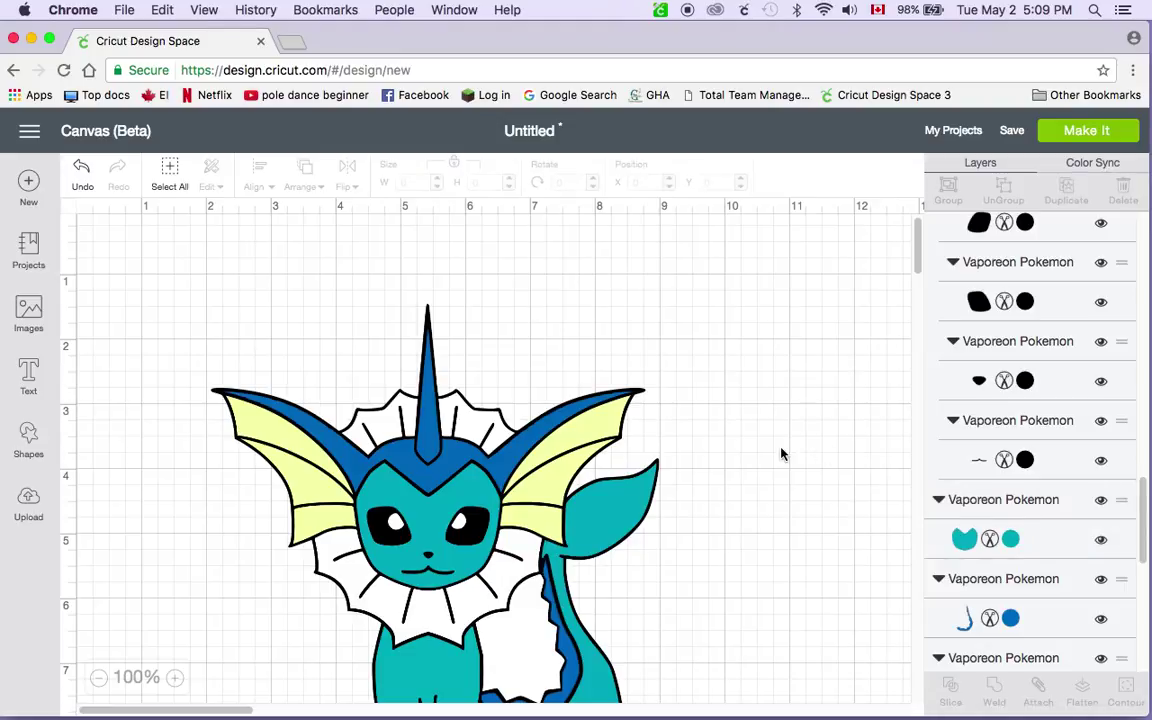
{"action": "left_click", "coordinate": [99, 678]}
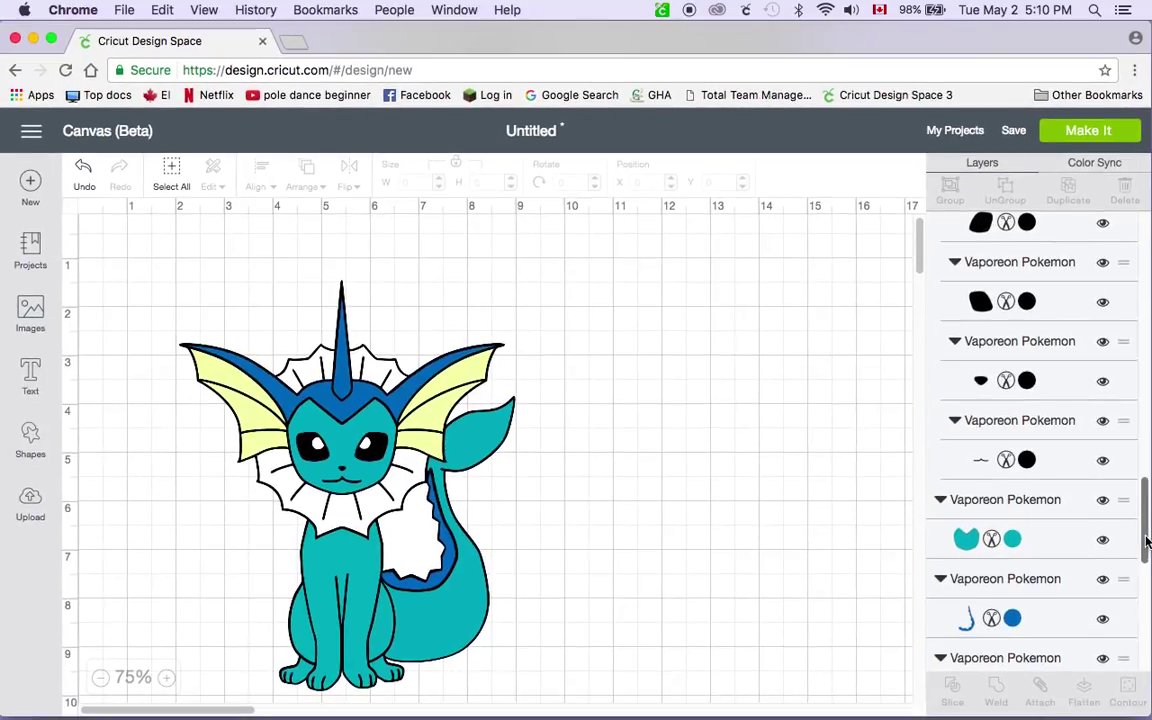
{"action": "left_click_drag", "start_coordinate": [1145, 560], "coordinate": [1139, 596]}
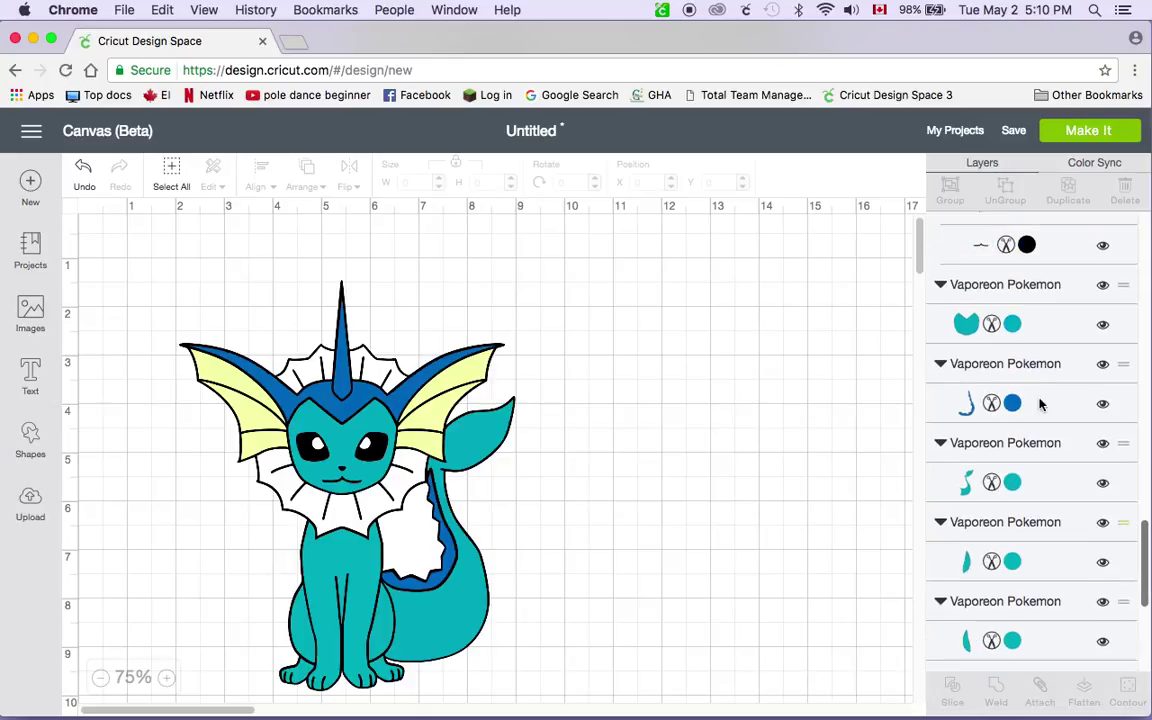
Select all the teal body pieces and attach them into one 4.785 × 5.986 in set.
{"action": "left_click", "coordinate": [1040, 318]}
{"action": "scroll", "coordinate": [1142, 575], "scroll_direction": "down", "scroll_amount": 3}
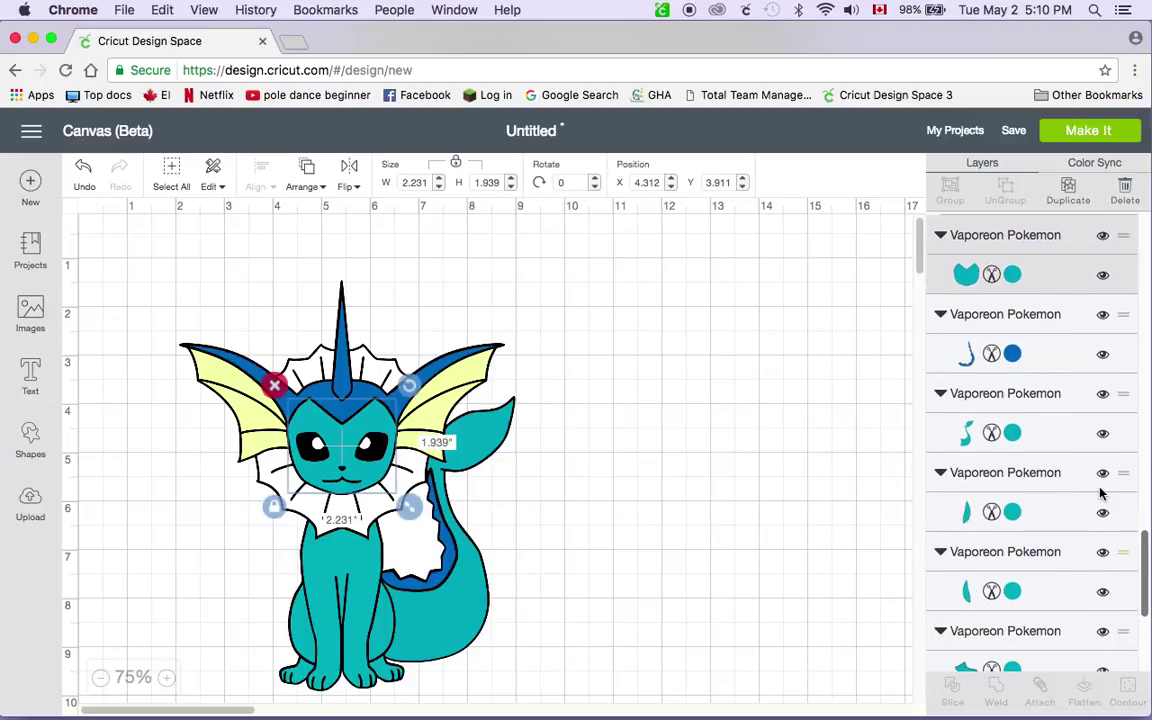
{"action": "left_click", "coordinate": [1062, 437], "text": "shift"}
{"action": "left_click", "coordinate": [1072, 514], "text": "shift"}
{"action": "left_click", "coordinate": [1070, 600], "text": "shift"}
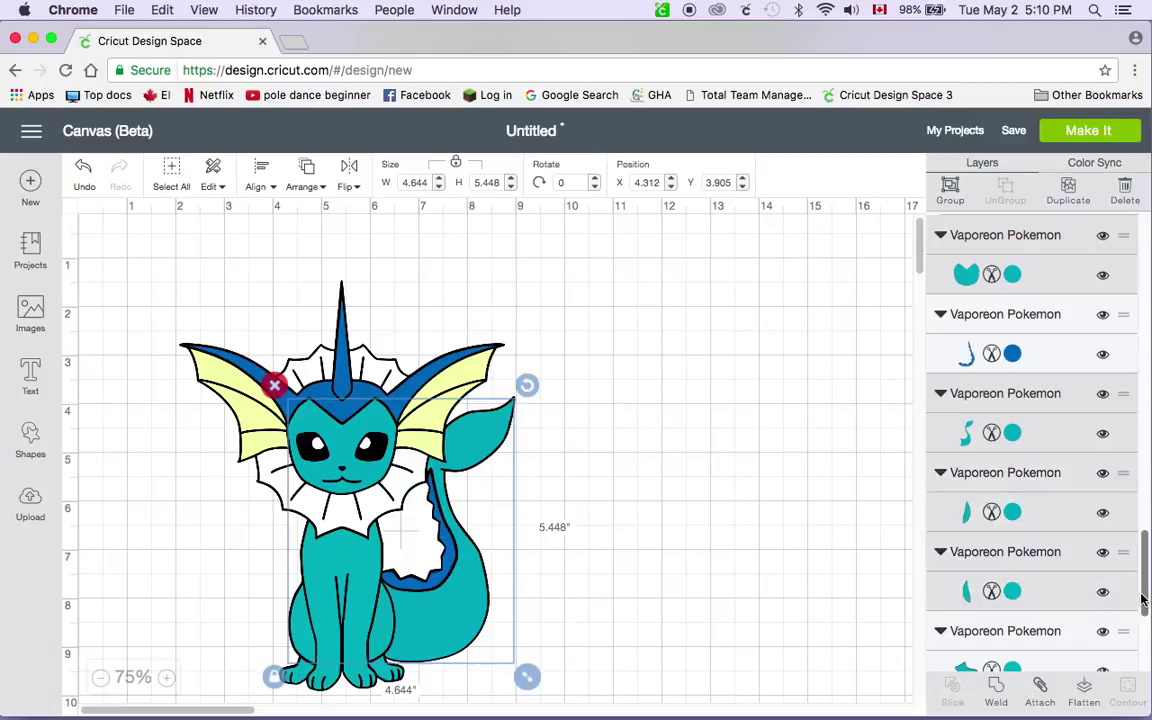
{"action": "scroll", "coordinate": [1142, 640], "scroll_direction": "down", "scroll_amount": 5}
{"action": "left_click", "coordinate": [1028, 404], "text": "shift"}
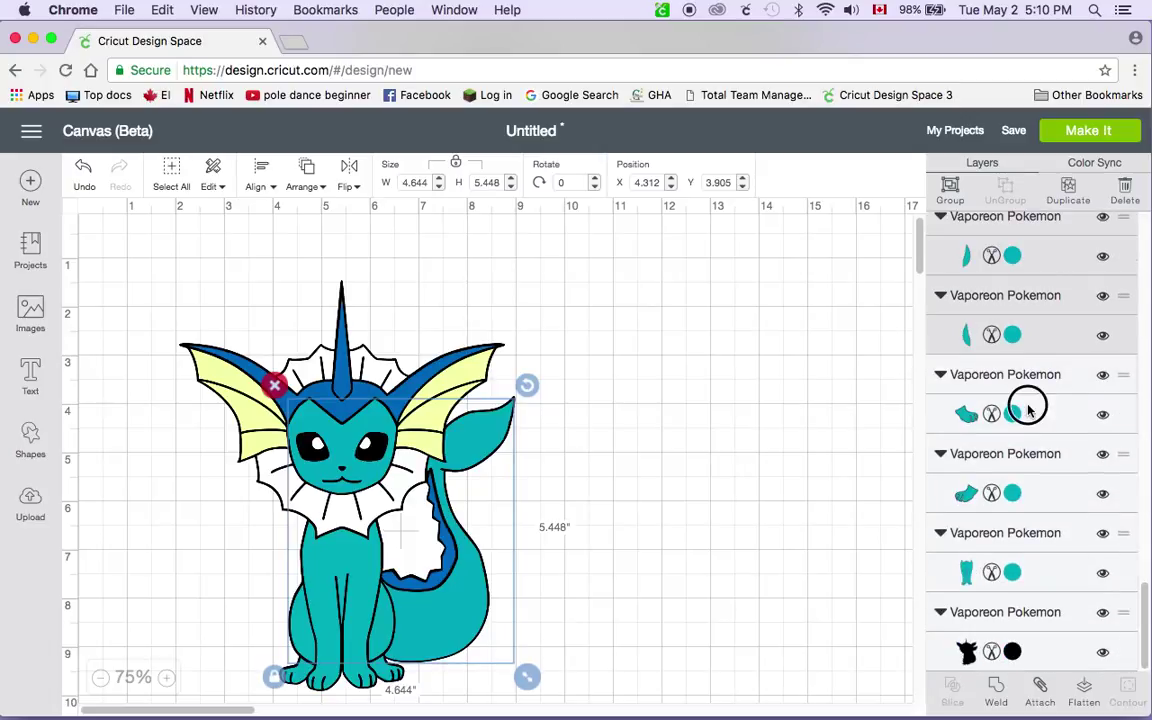
{"action": "left_click", "coordinate": [1044, 485], "text": "shift"}
{"action": "left_click", "coordinate": [1046, 547], "text": "shift"}
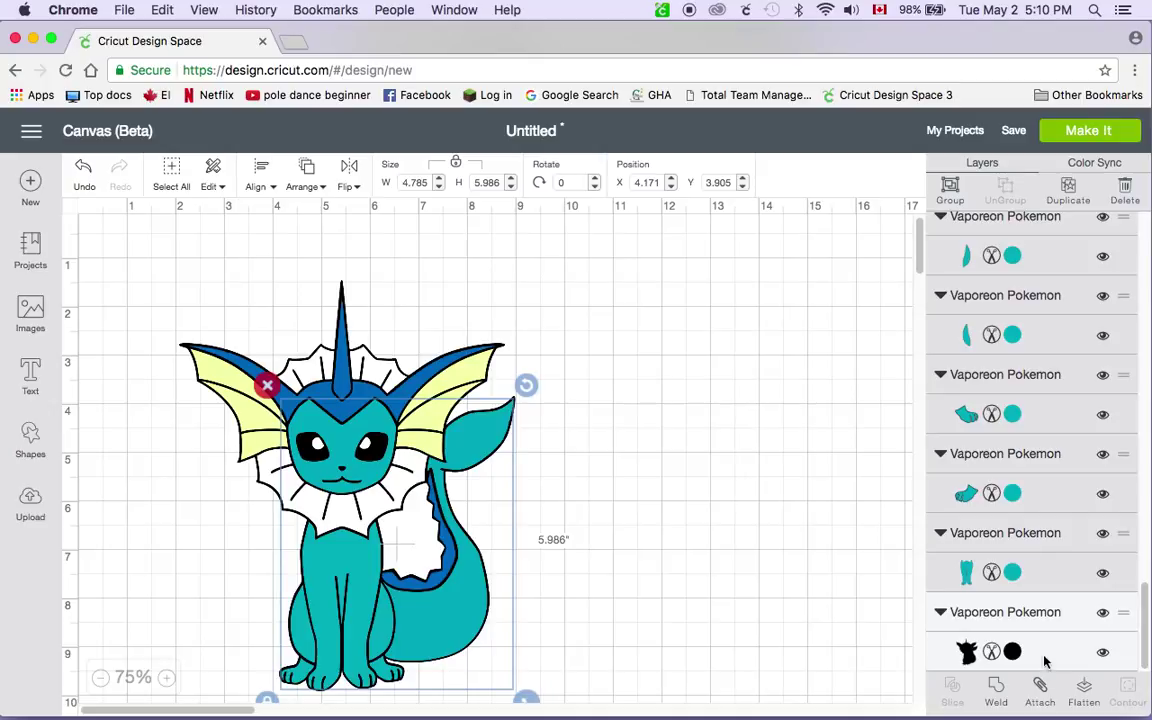
{"action": "left_click", "coordinate": [1040, 686]}
{"action": "left_click_drag", "start_coordinate": [1146, 630], "coordinate": [1144, 465]}
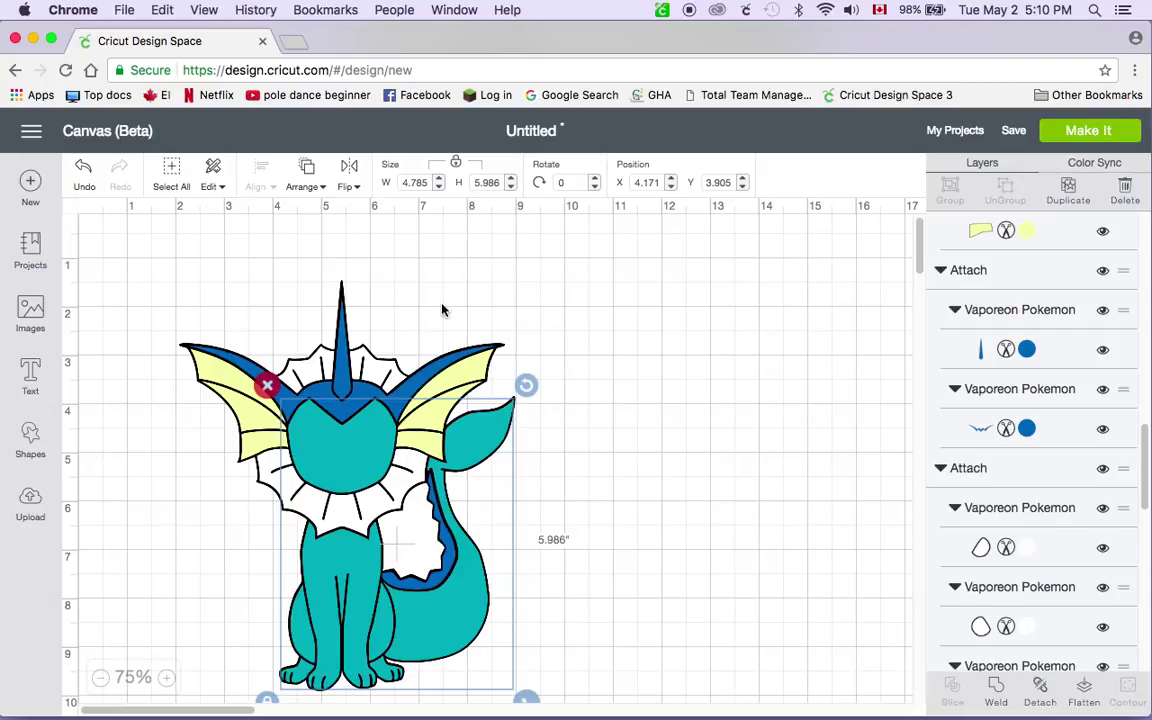
Send the teal set to the back, then Move Forward so it sits above the black outline.
{"action": "left_click", "coordinate": [308, 178]}
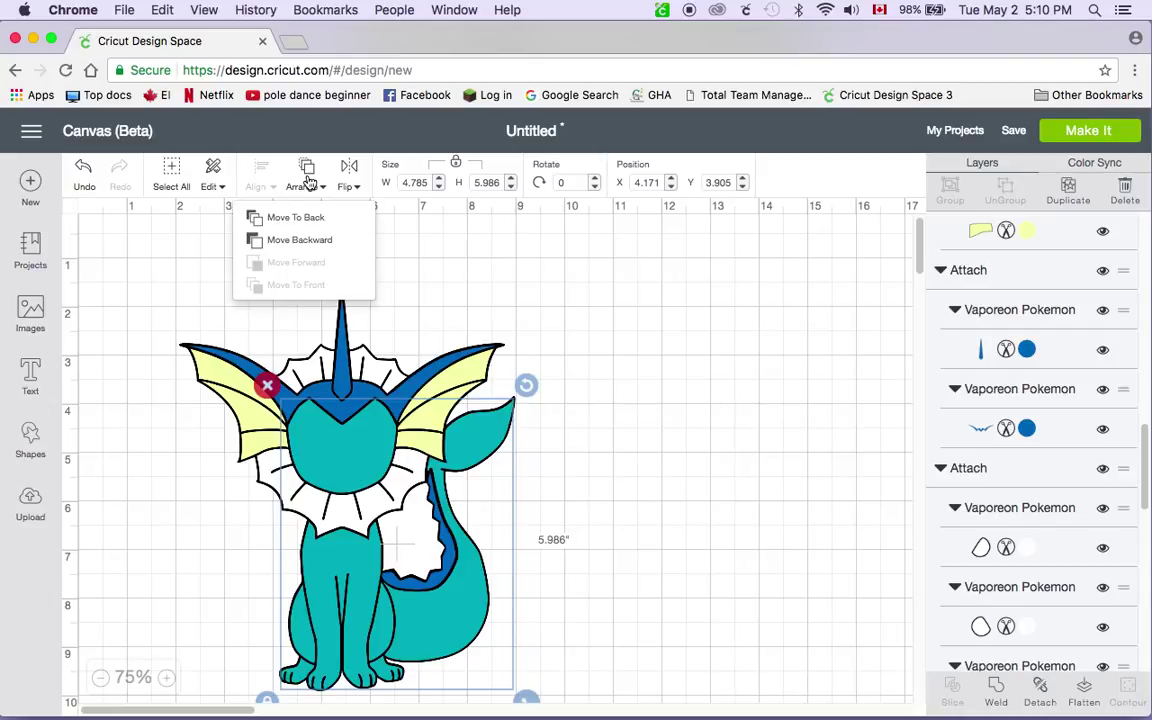
{"action": "left_click", "coordinate": [258, 217]}
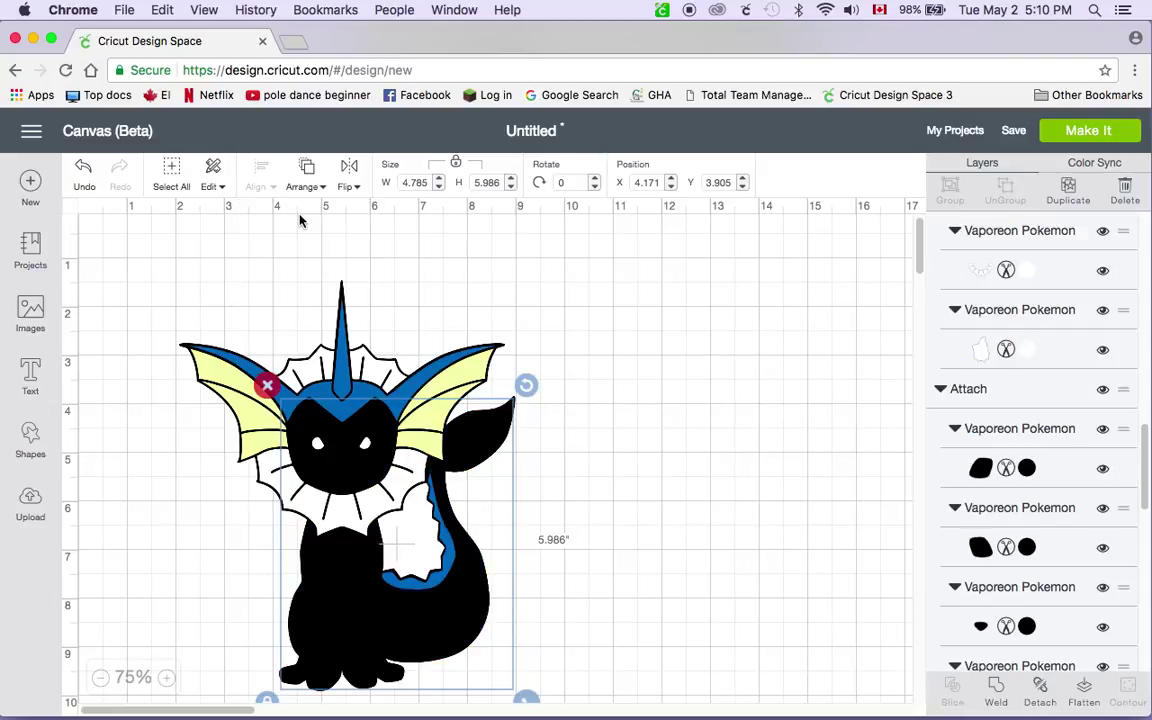
{"action": "left_click", "coordinate": [303, 185]}
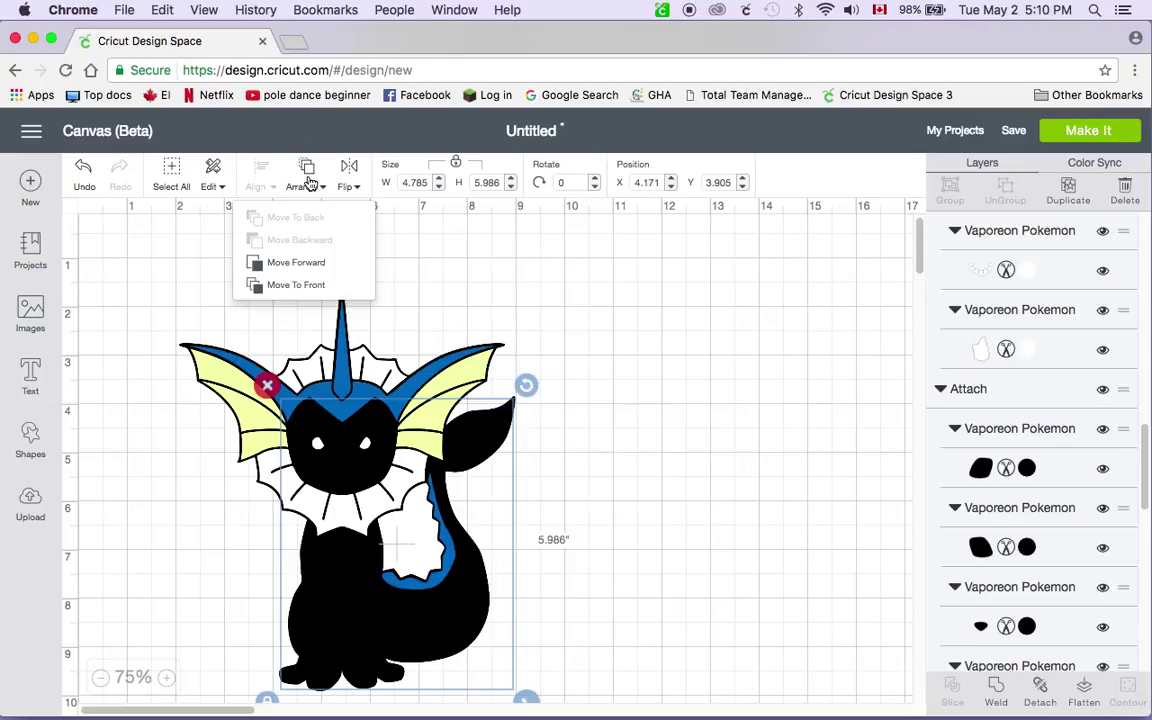
{"action": "left_click", "coordinate": [395, 236]}
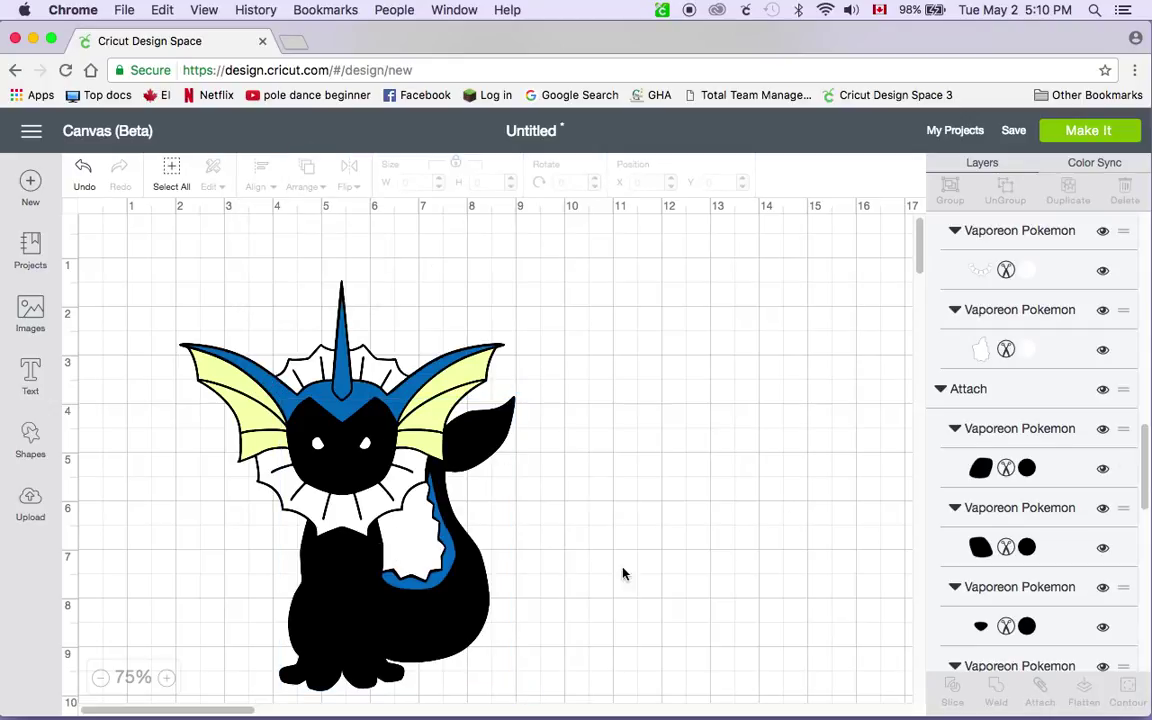
{"action": "left_click_drag", "start_coordinate": [1139, 453], "coordinate": [1145, 543]}
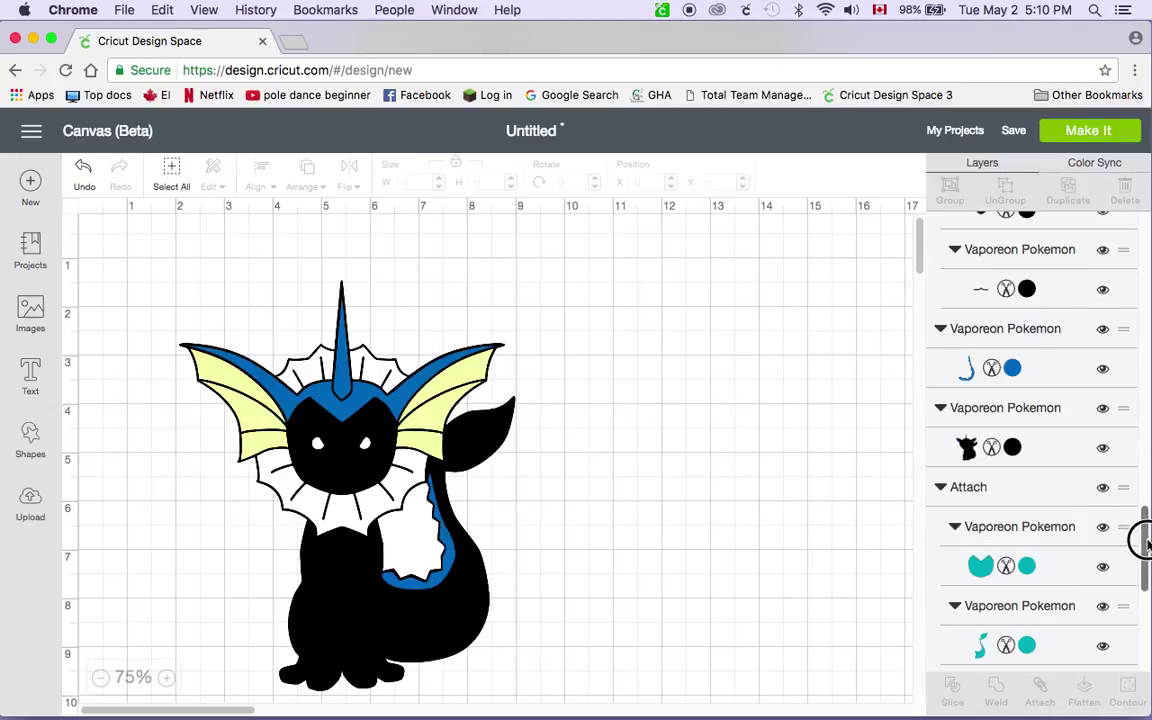
{"action": "left_click", "coordinate": [1064, 497]}
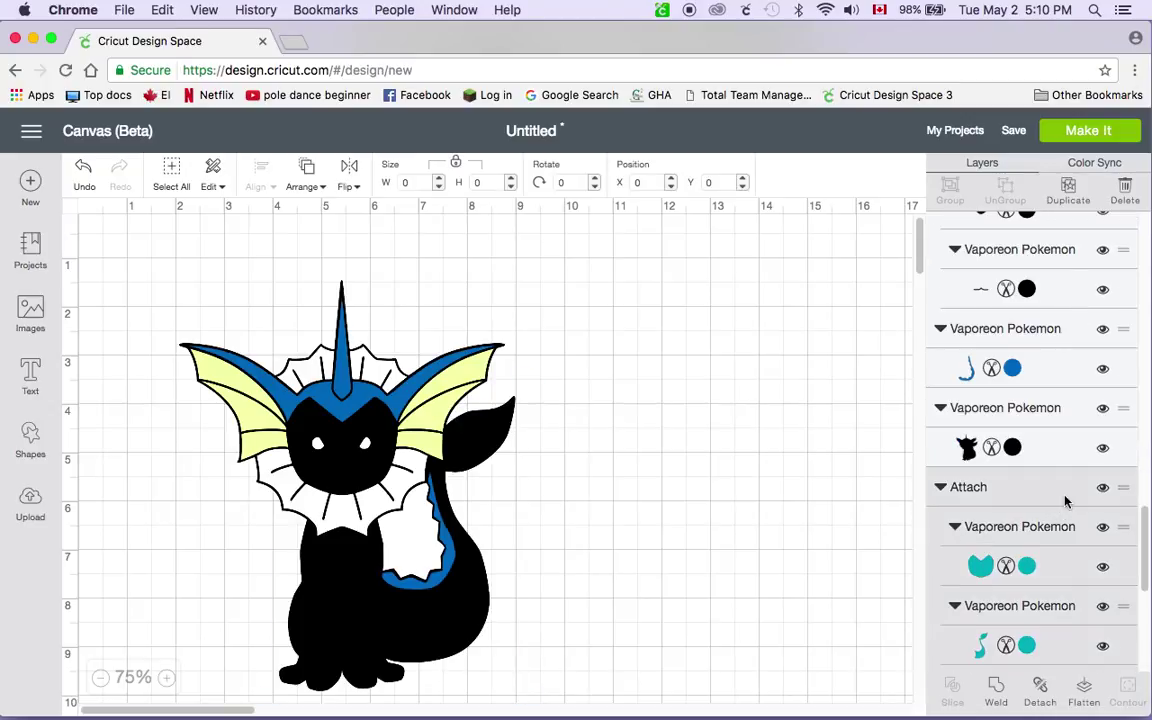
{"action": "left_click", "coordinate": [305, 189]}
{"action": "left_click", "coordinate": [270, 260]}
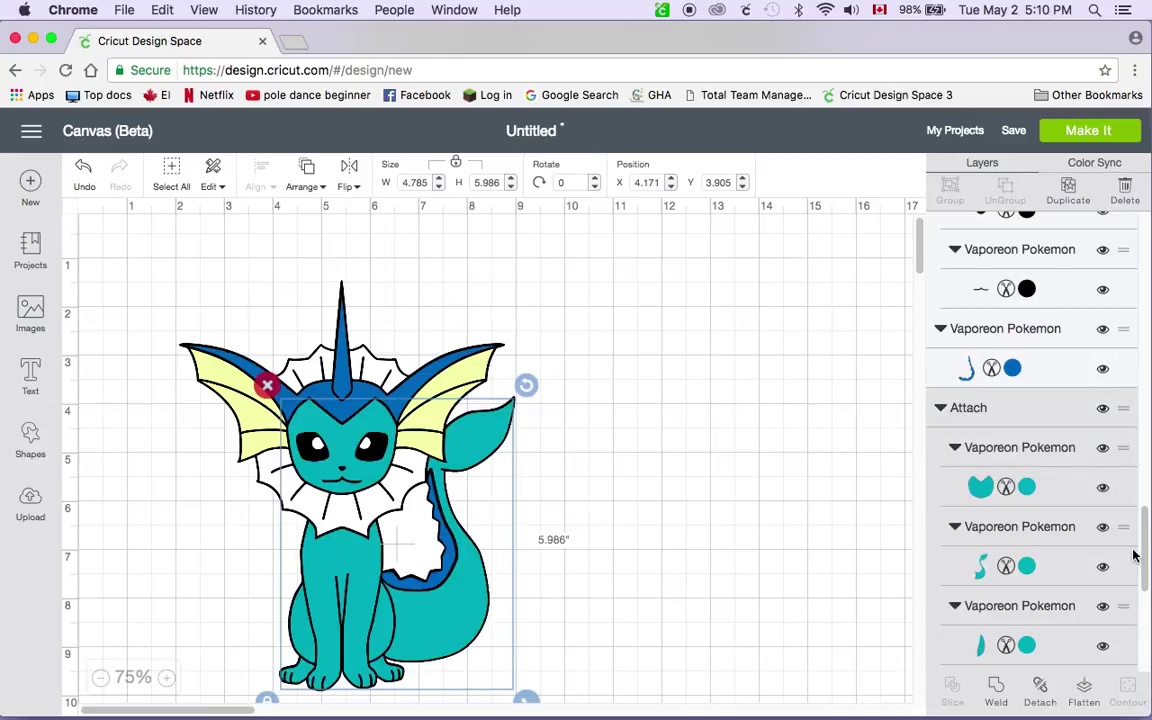
Attach the blue tail stripe to the existing blue Attach group, then deselect Vaporeon.
{"action": "left_click", "coordinate": [1066, 370]}
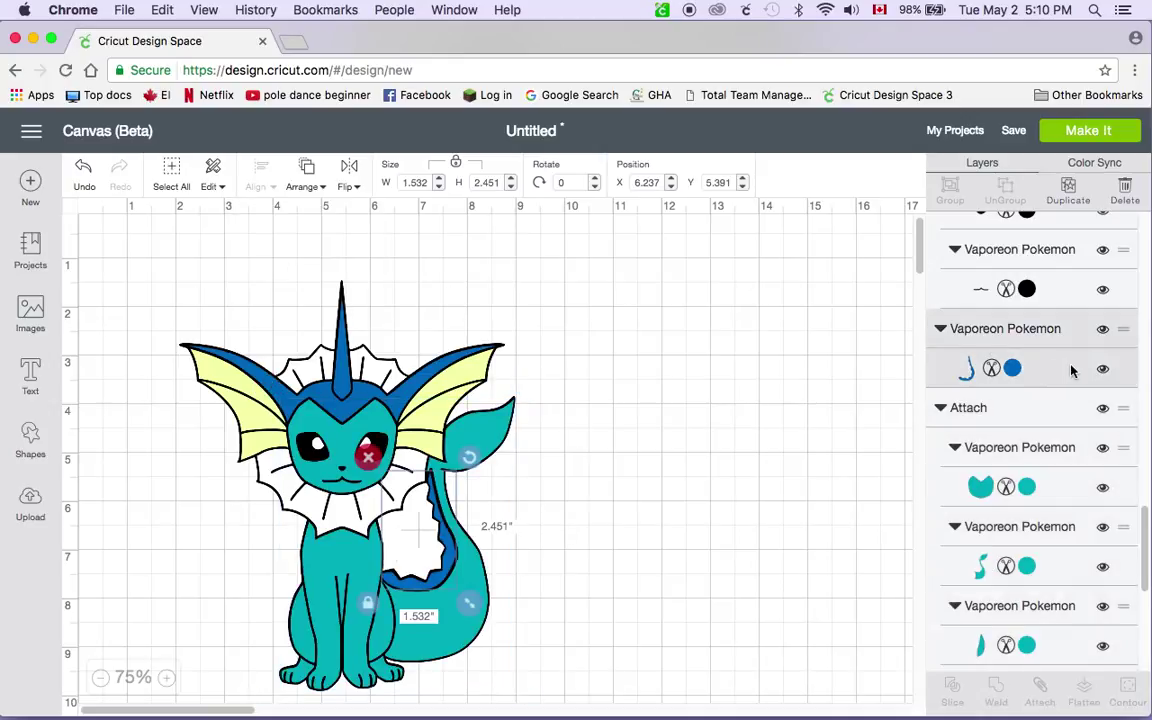
{"action": "left_click_drag", "start_coordinate": [1143, 540], "coordinate": [1145, 355]}
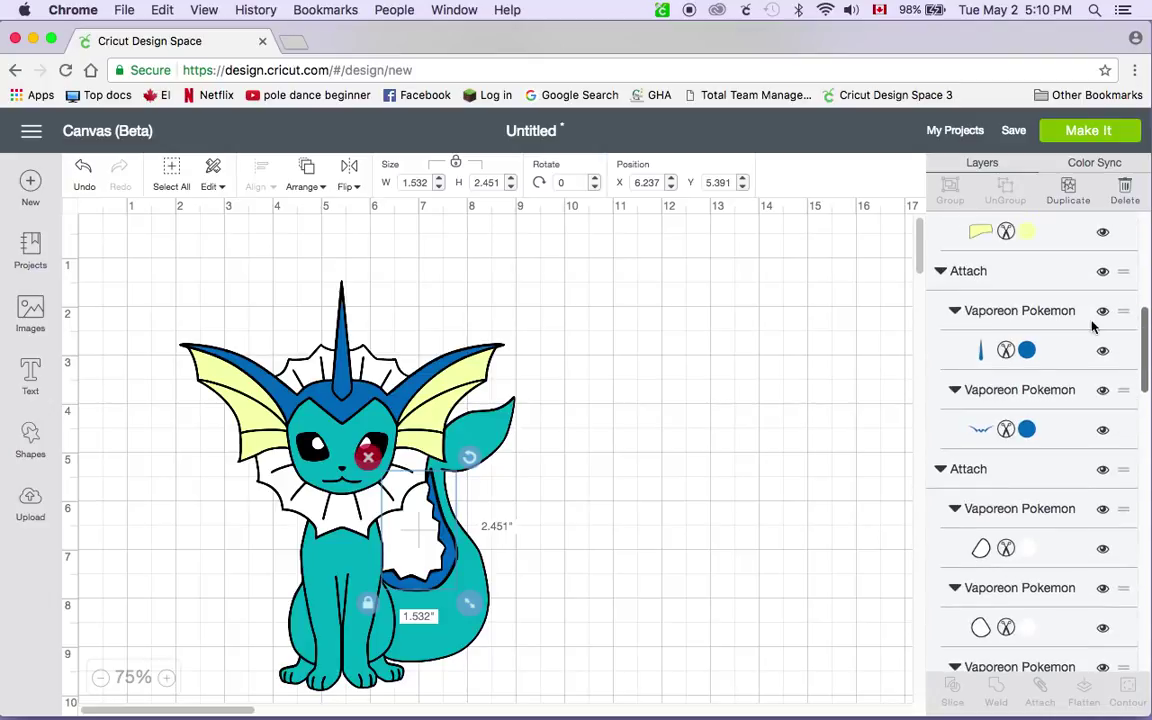
{"action": "left_click", "coordinate": [1024, 279]}
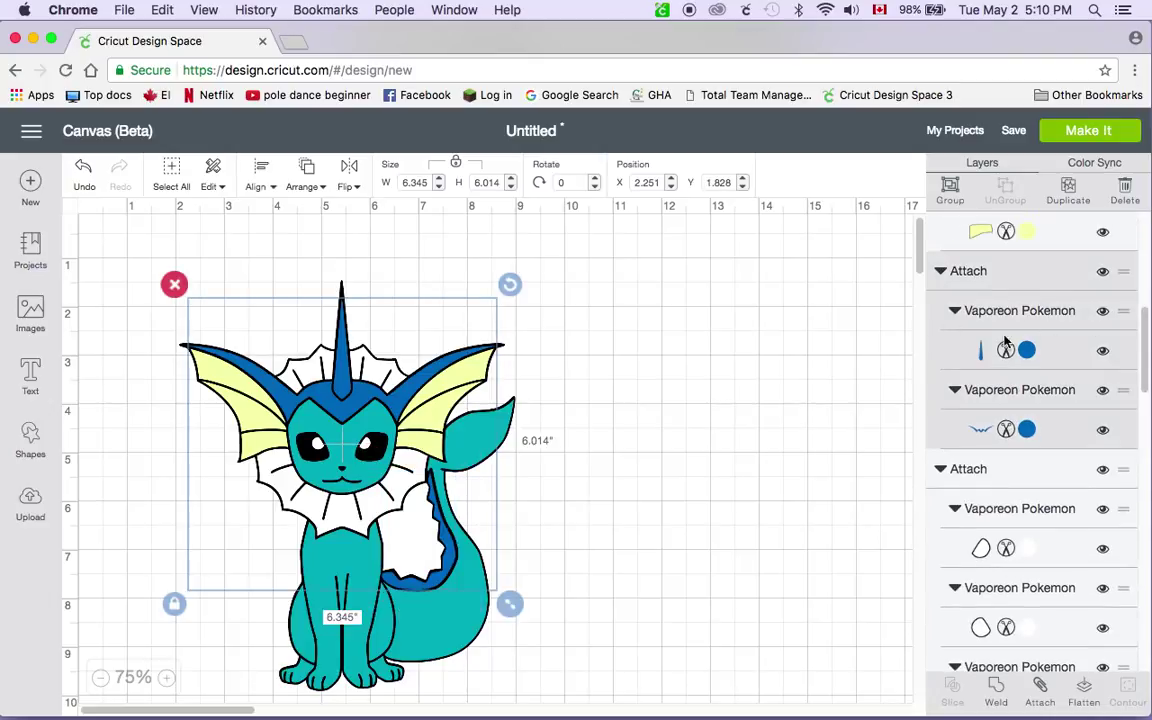
{"action": "left_click", "coordinate": [1039, 695]}
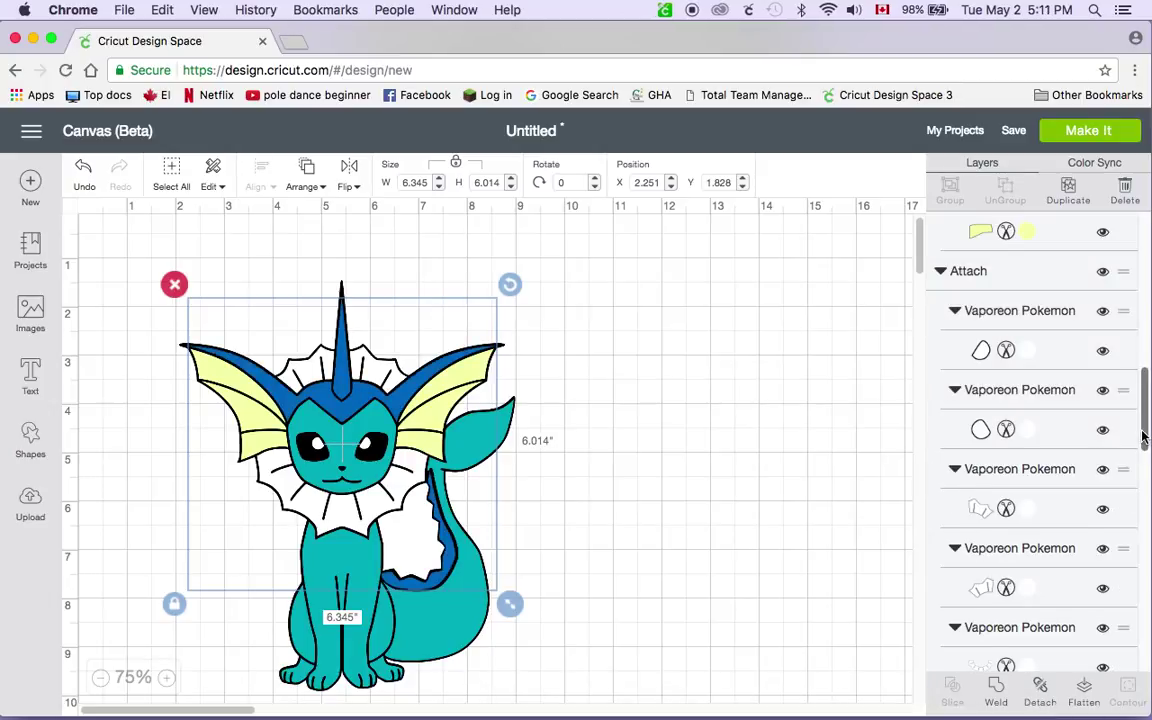
{"action": "mouse_move", "coordinate": [1143, 437]}
{"action": "left_mouse_down"}
{"action": "mouse_move", "coordinate": [1144, 381]}
{"action": "mouse_move", "coordinate": [1144, 412]}
{"action": "left_mouse_up"}
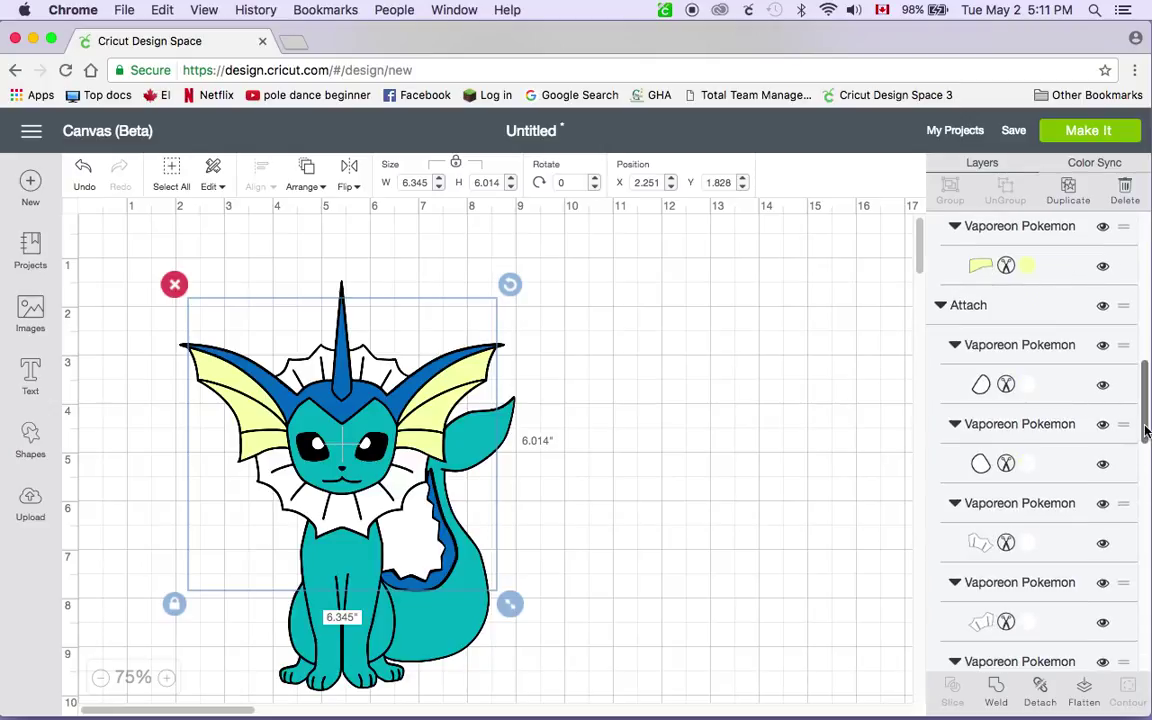
{"action": "left_click", "coordinate": [741, 455]}
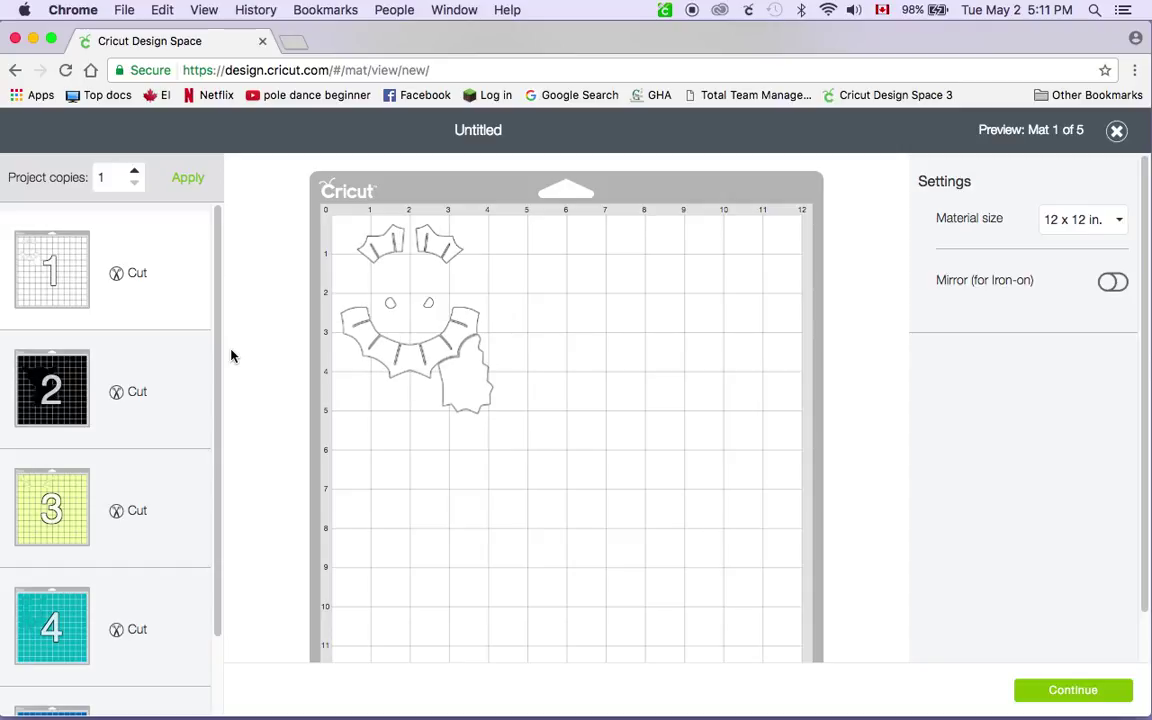
Preview mats 2–5 in turn: black, yellow, teal and blue.
{"action": "left_click", "coordinate": [170, 386]}
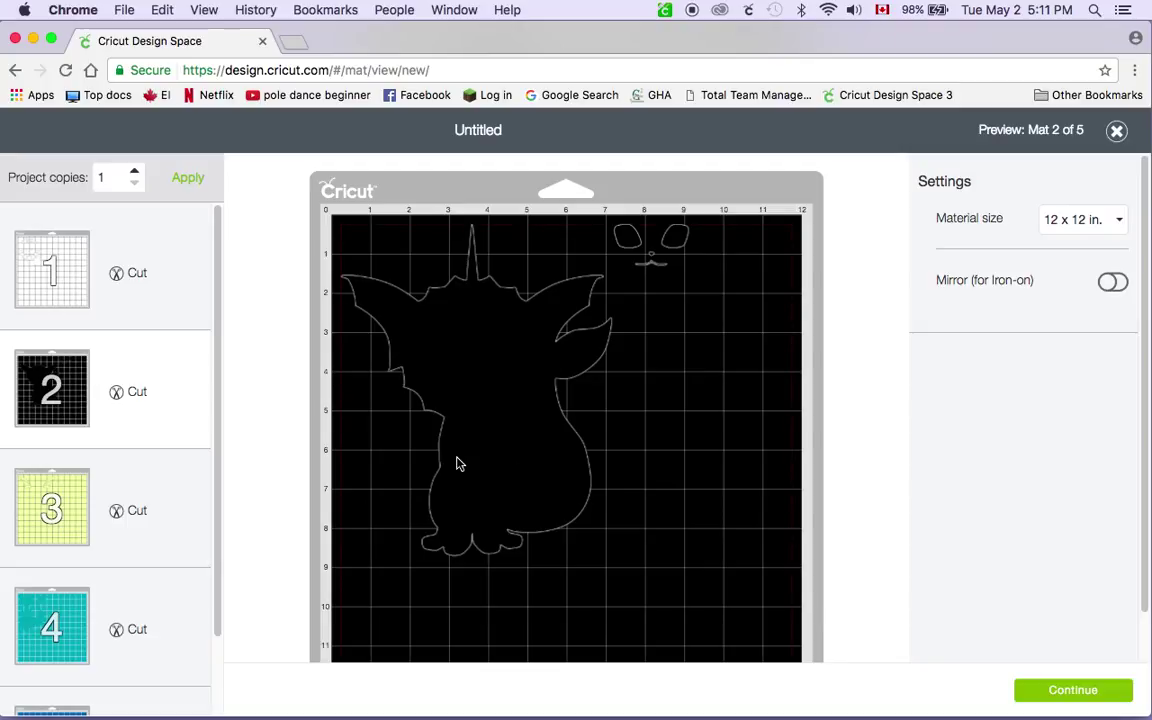
{"action": "left_click_drag", "start_coordinate": [216, 525], "coordinate": [211, 607]}
{"action": "left_click", "coordinate": [148, 414]}
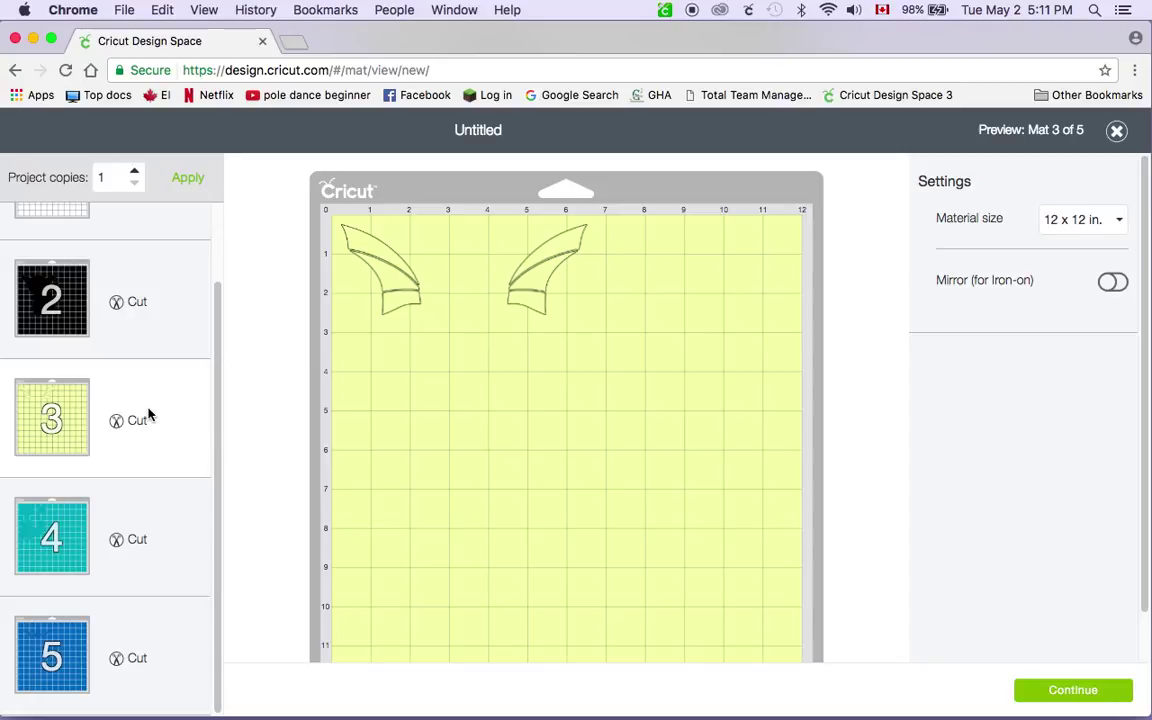
{"action": "left_click", "coordinate": [160, 553]}
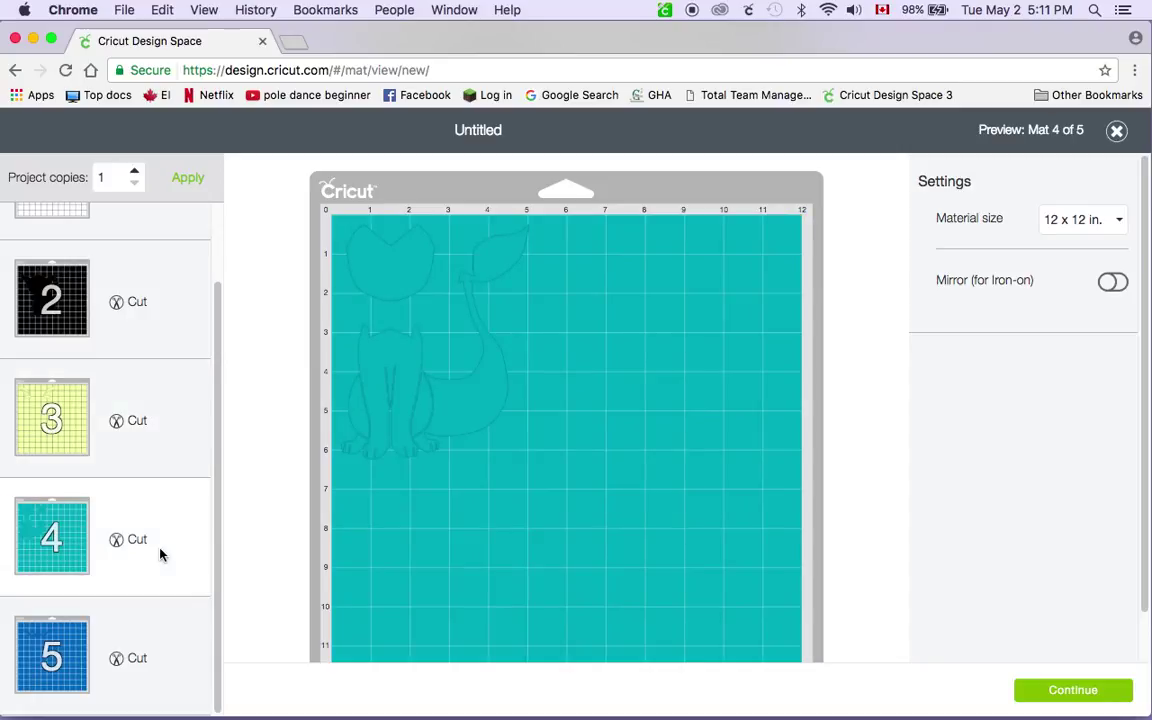
{"action": "left_click", "coordinate": [167, 664]}
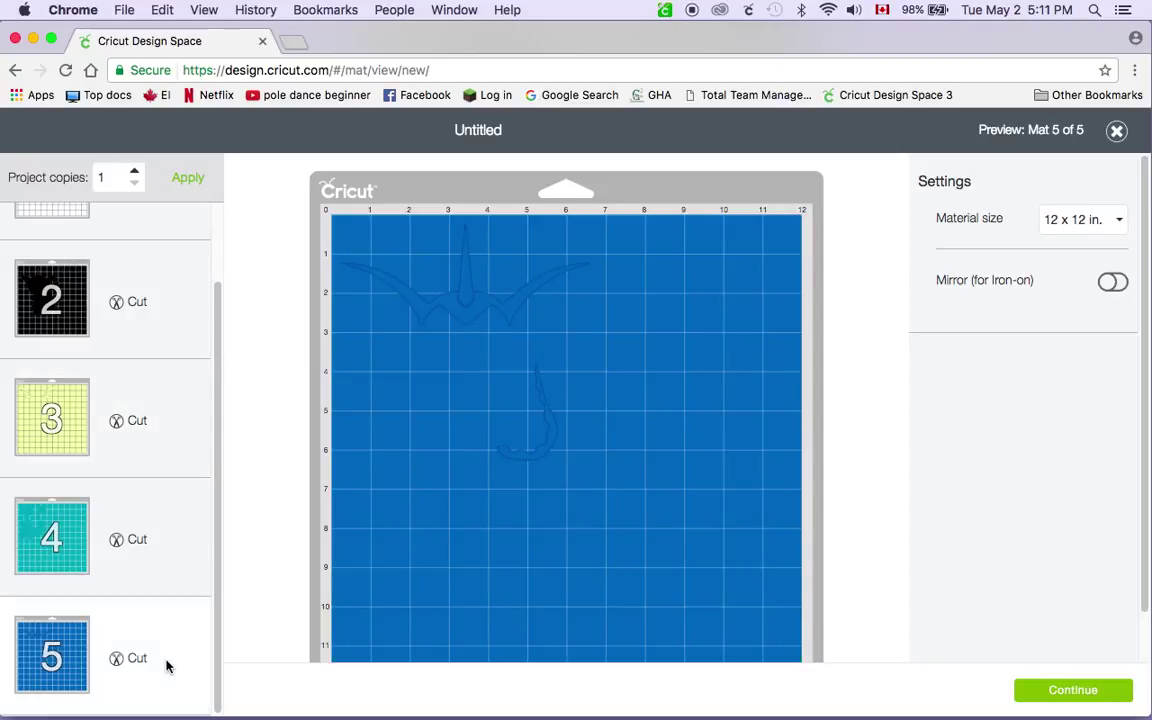
{"action": "left_click_drag", "start_coordinate": [223, 663], "coordinate": [239, 478]}
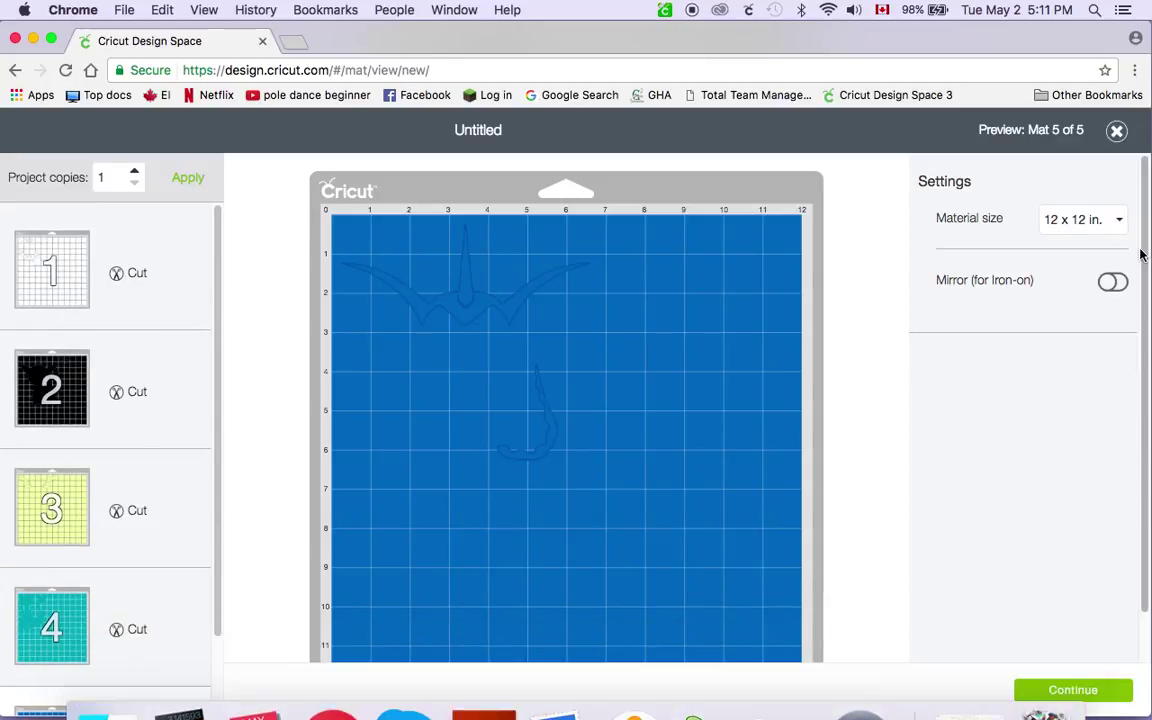
Close the mat preview, reopen it via Make It, then close it again.
{"action": "left_click", "coordinate": [1117, 131]}
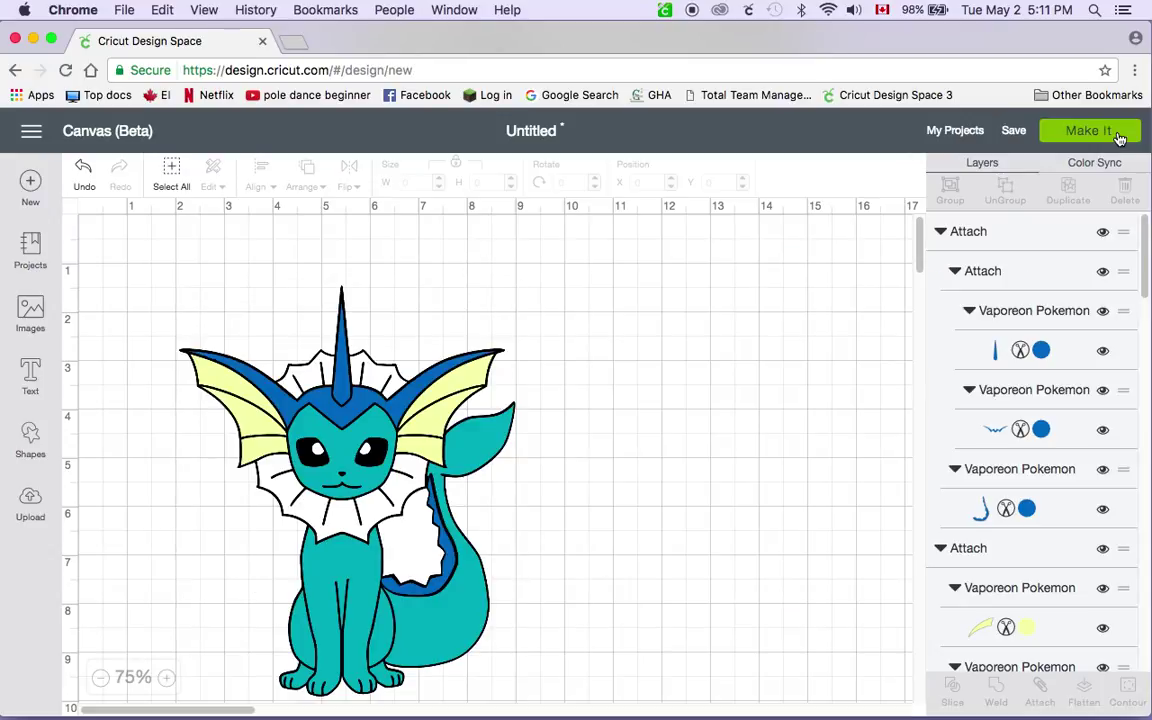
{"action": "left_click", "coordinate": [1117, 142]}
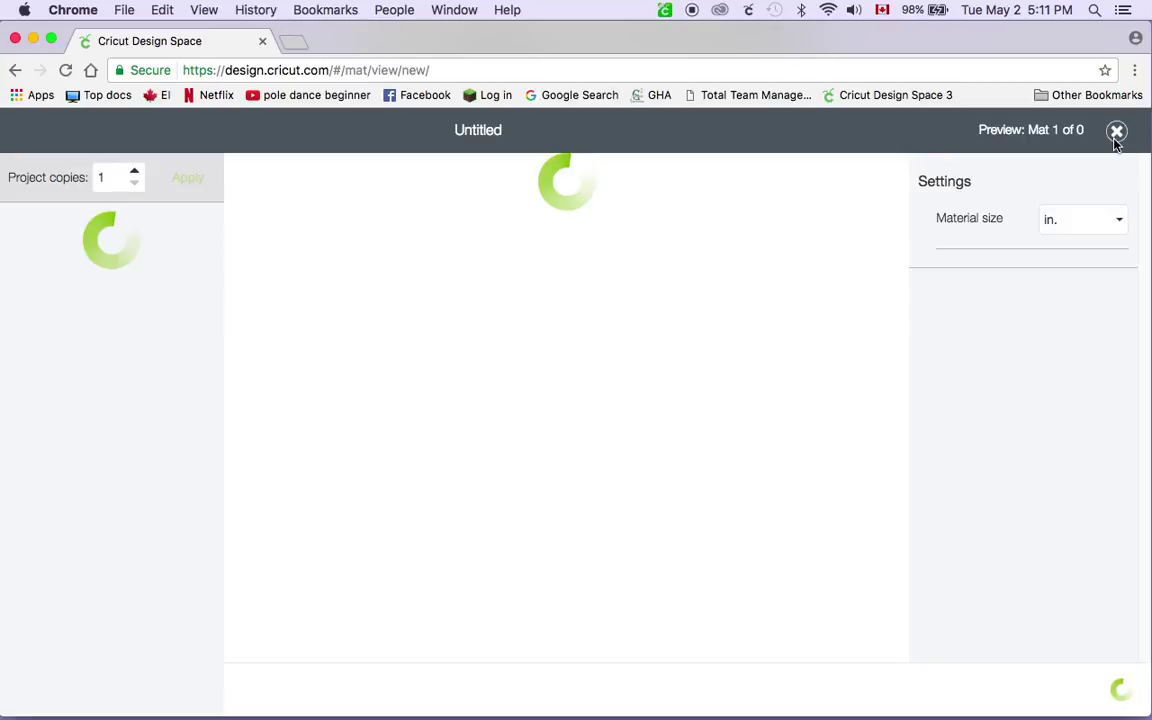
{"action": "left_click", "coordinate": [1116, 141]}
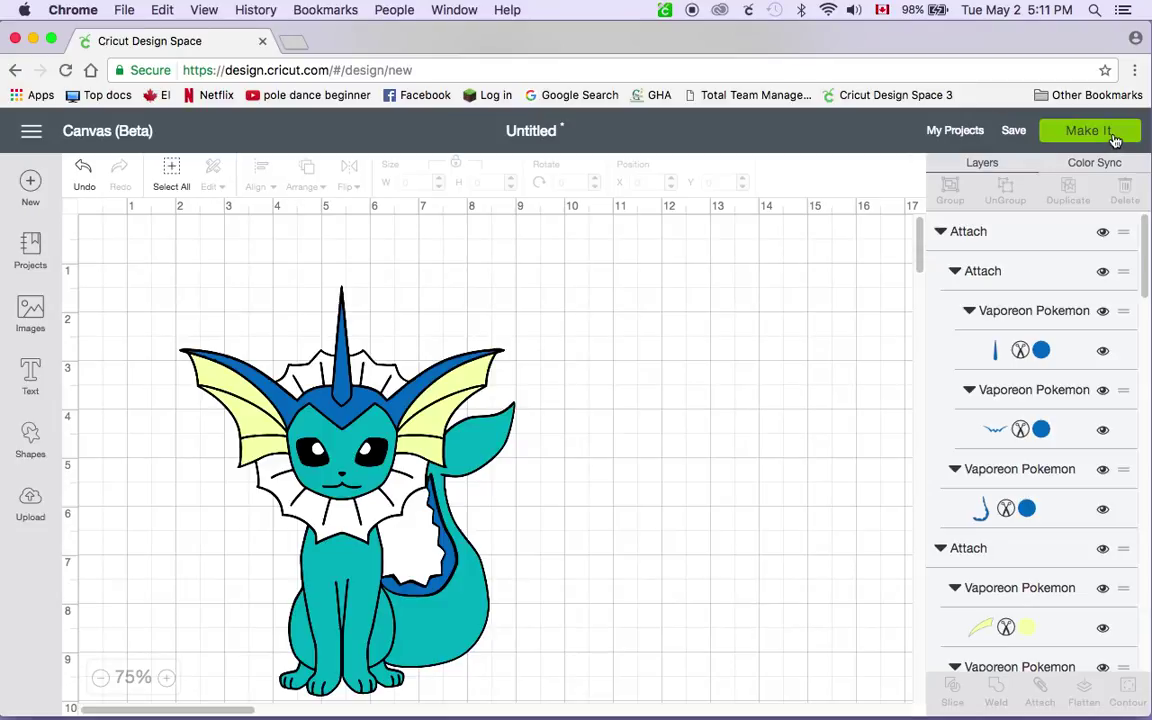
{"action": "left_click", "coordinate": [1115, 139]}
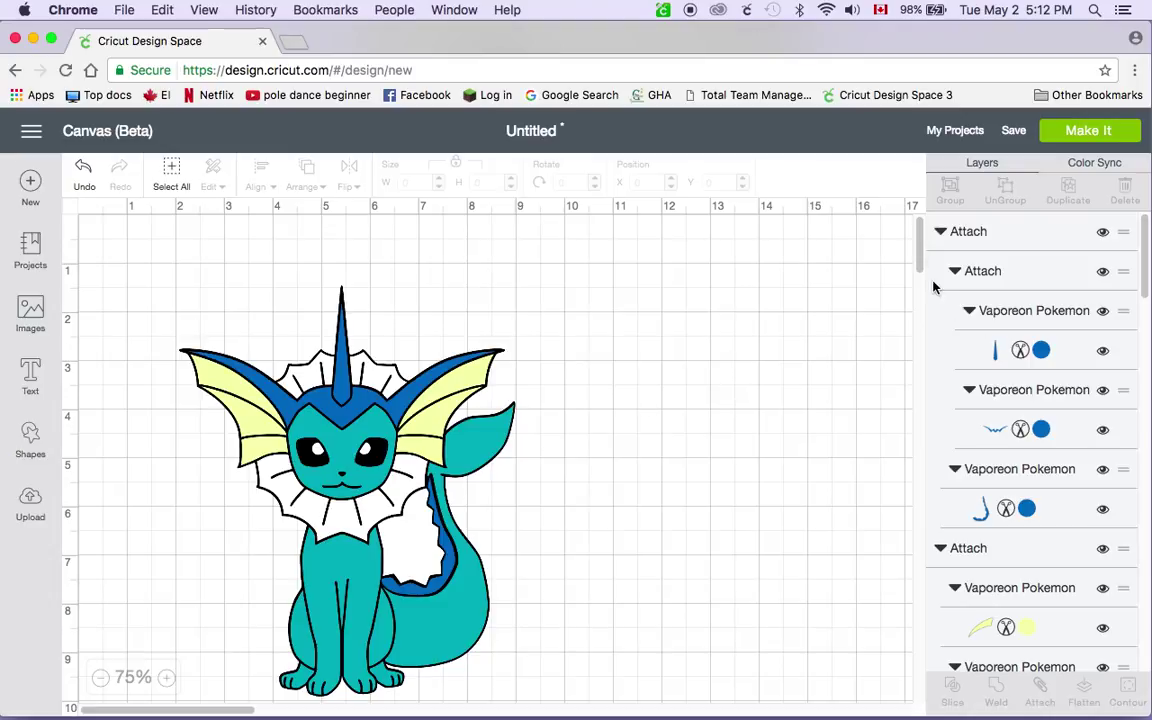
Marquee-select the entire 6.905 × 8.452 in. Vaporeon design on the canvas.
{"action": "left_click_drag", "start_coordinate": [922, 258], "coordinate": [920, 262]}
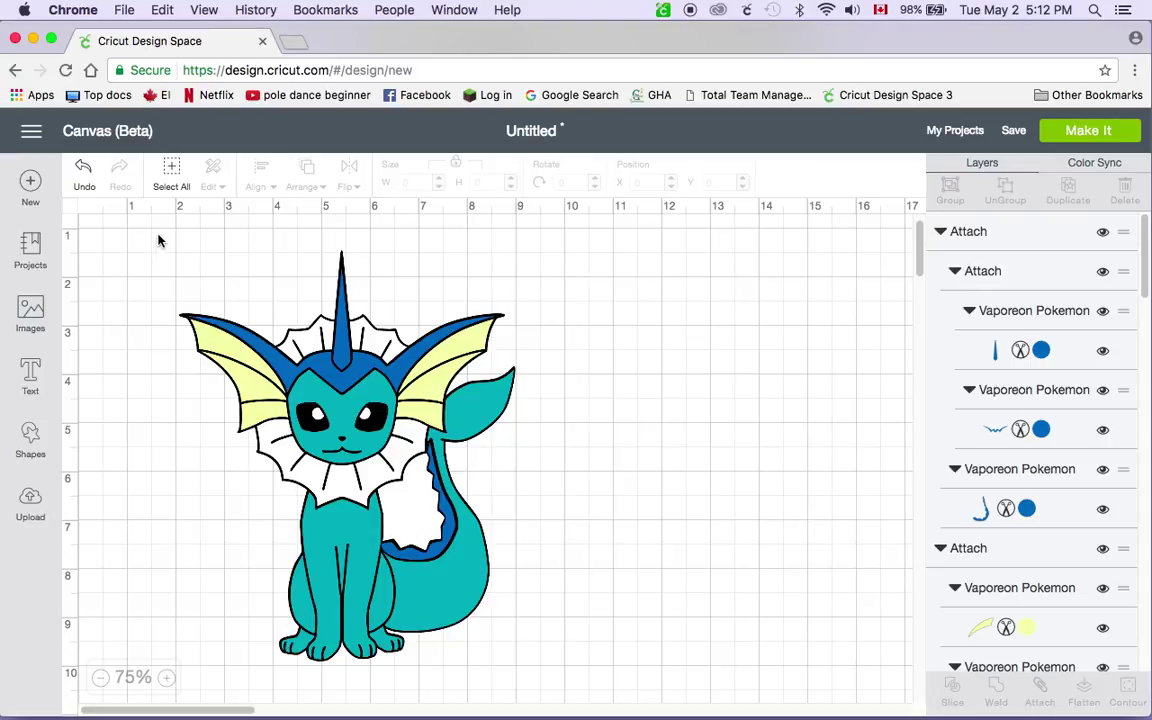
{"action": "left_click_drag", "start_coordinate": [158, 236], "coordinate": [620, 627]}
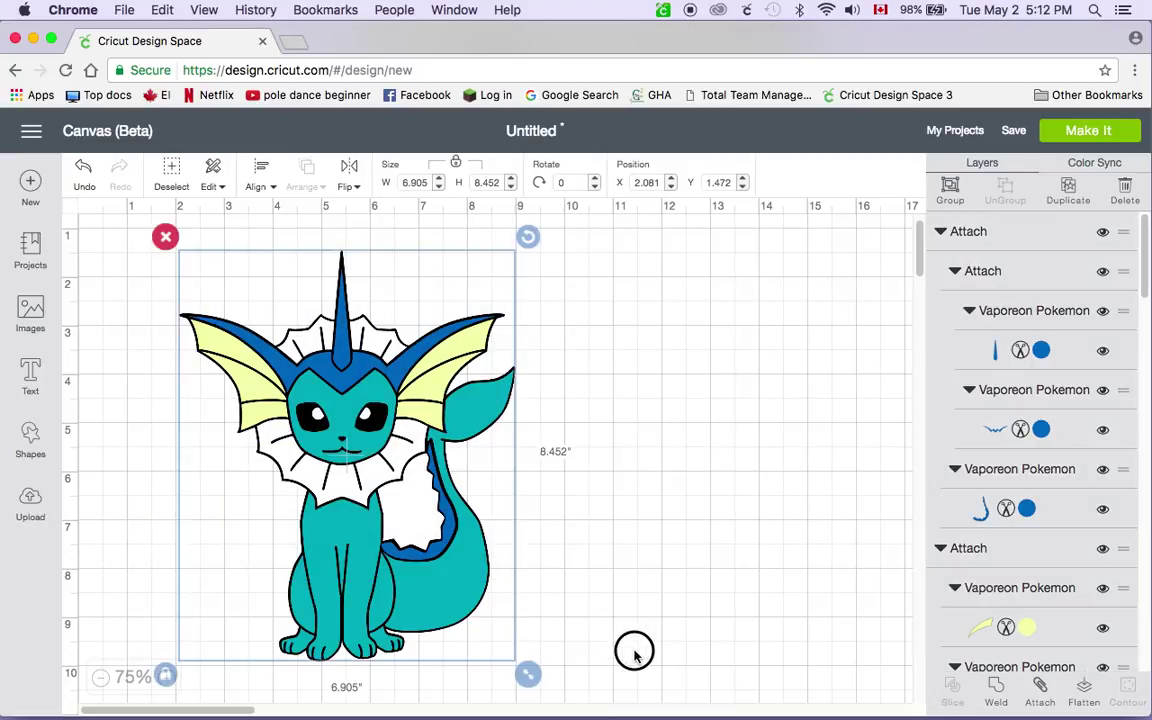
Resize the whole Vaporeon down to 5.513 × 6.749 in., then deselect it.
{"action": "left_click_drag", "start_coordinate": [520, 684], "coordinate": [461, 592]}
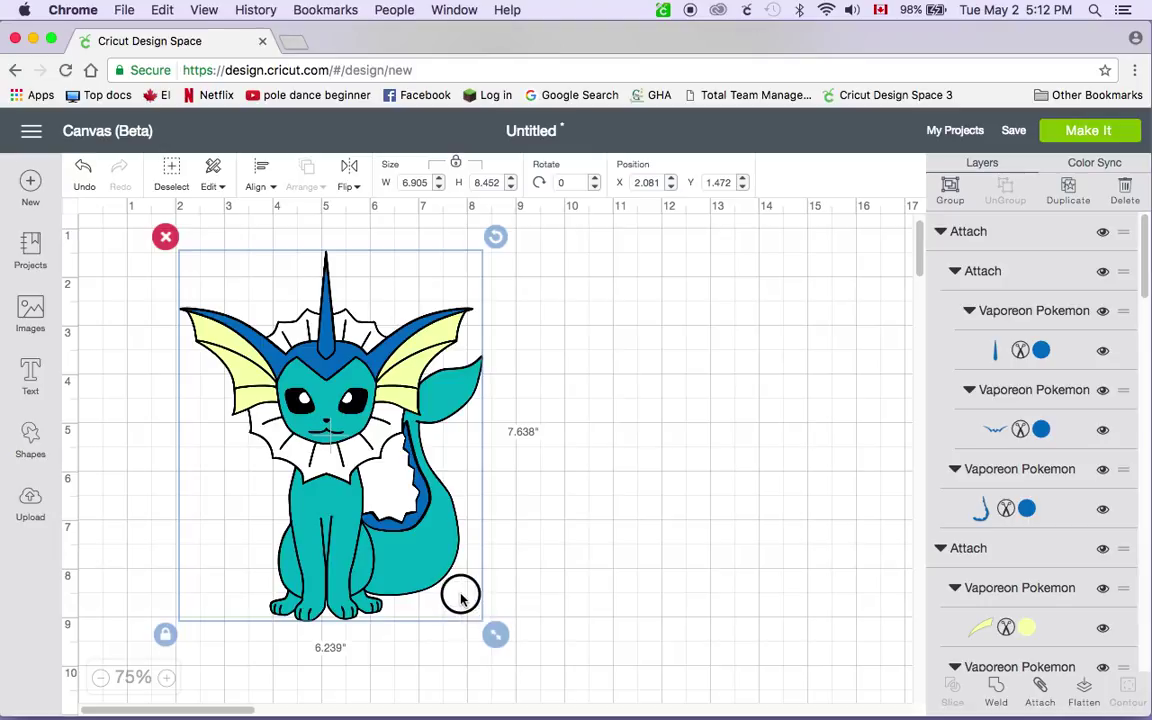
{"action": "left_click", "coordinate": [651, 516]}
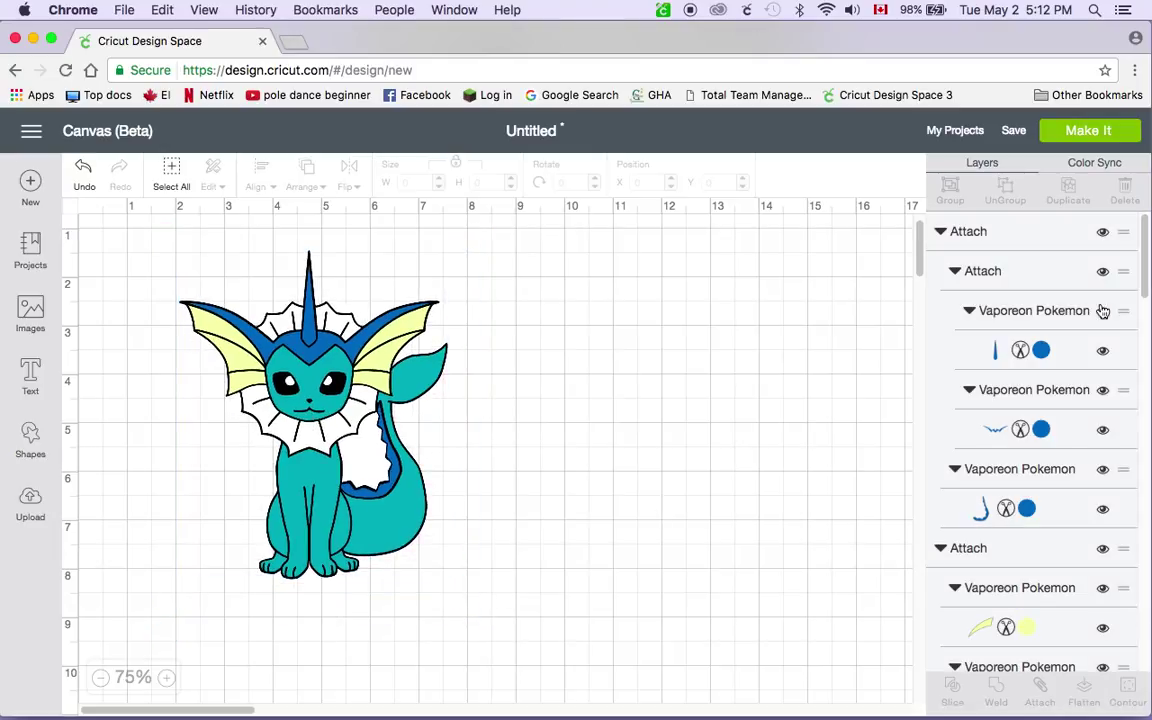